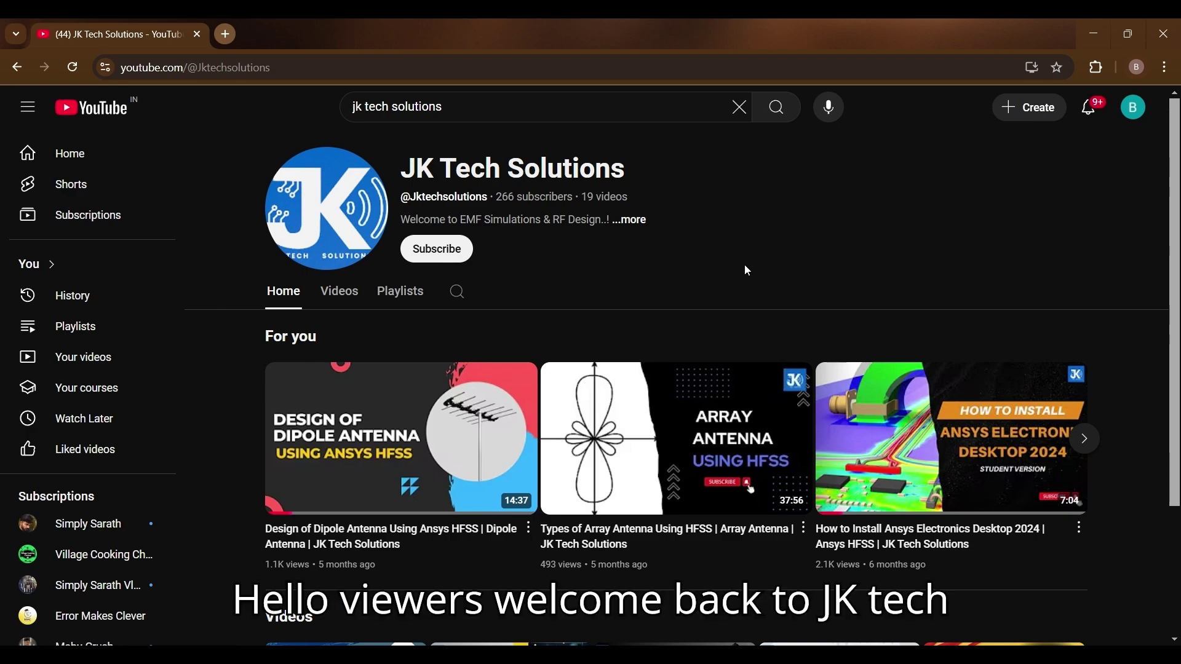
# Show the JK Tech Solutions channel's full Videos list.
pyautogui.scroll(-3, 735, 278)
pyautogui.scroll(3, 736, 280)
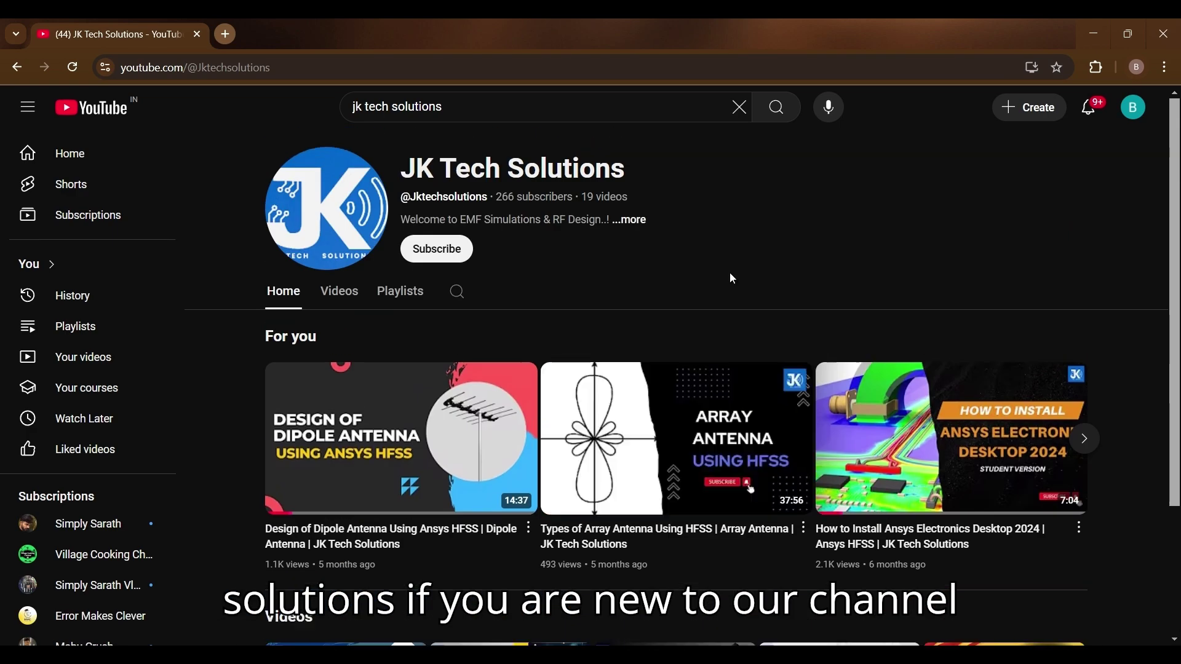
pyautogui.click(332, 293)
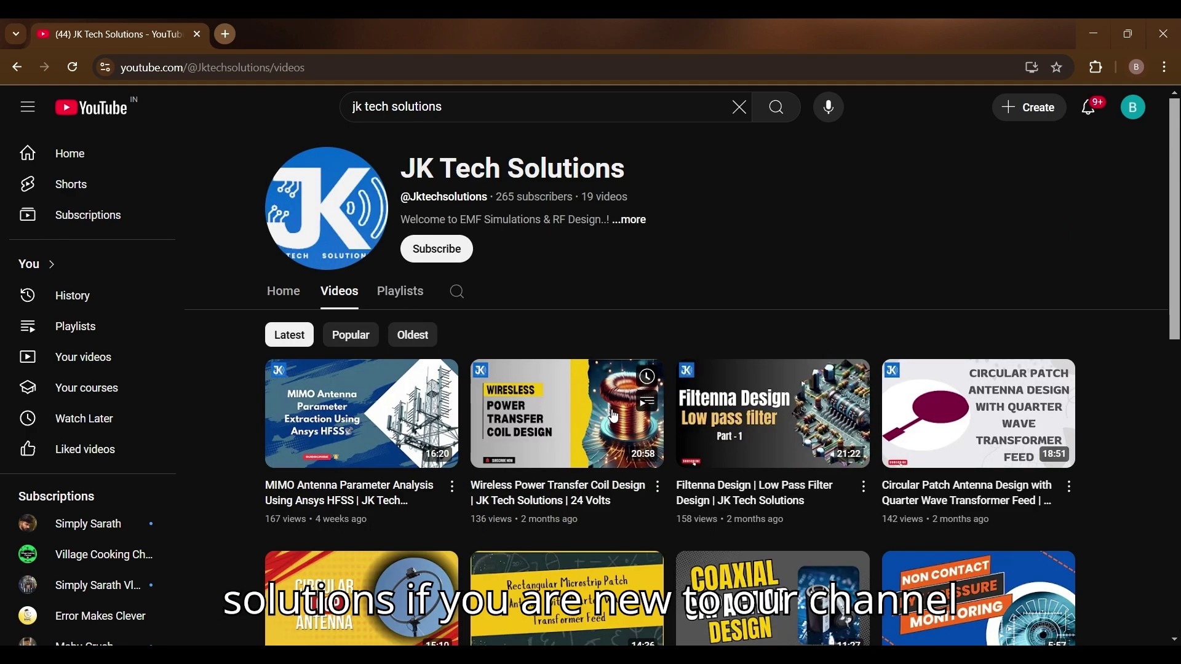
pyautogui.scroll(-6, 614, 412)
pyautogui.scroll(-6, 614, 417)
pyautogui.scroll(12, 615, 409)
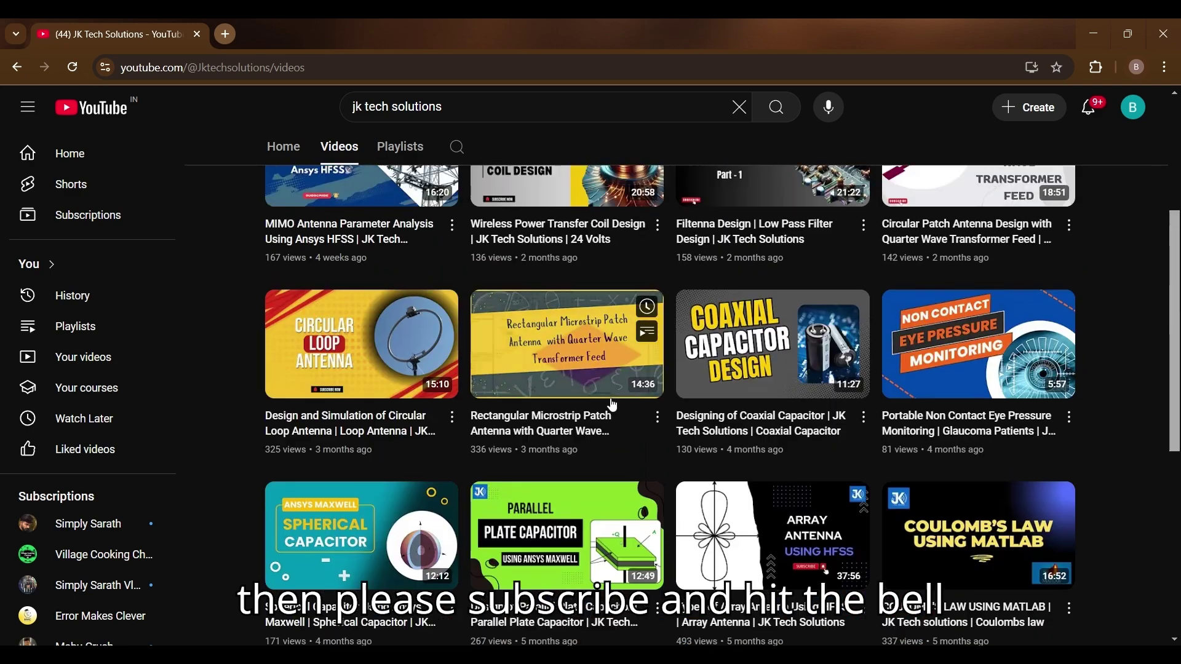
# Subscribe to the channel with notifications set to All uploads.
pyautogui.click(427, 251)
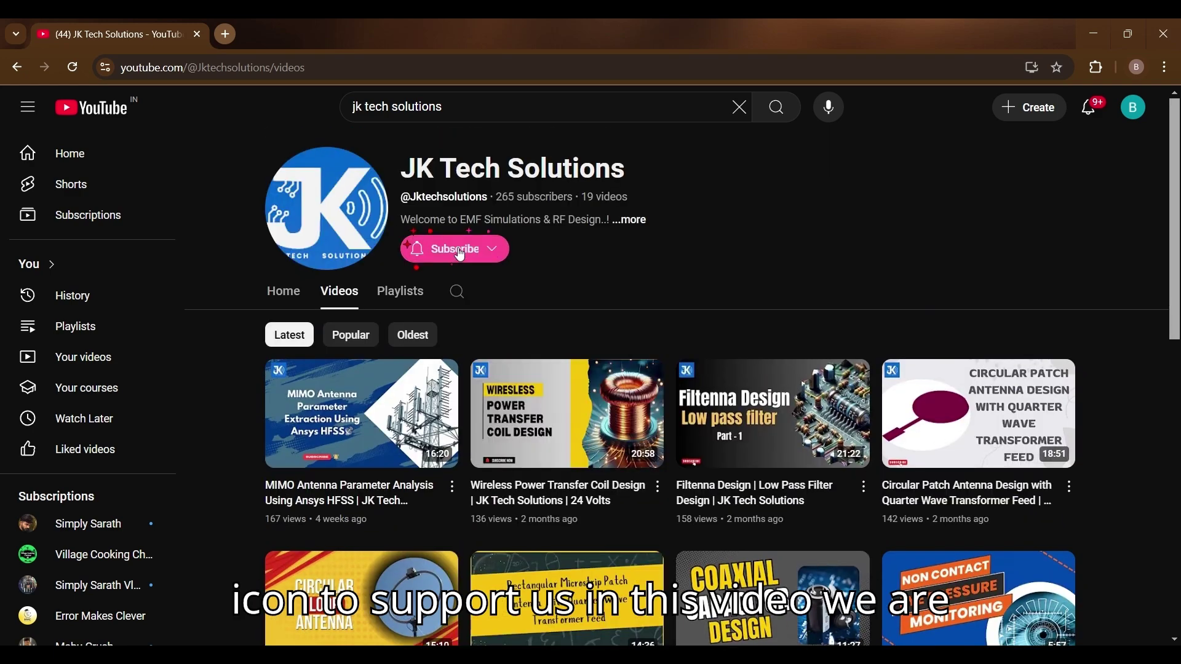
pyautogui.click(426, 249)
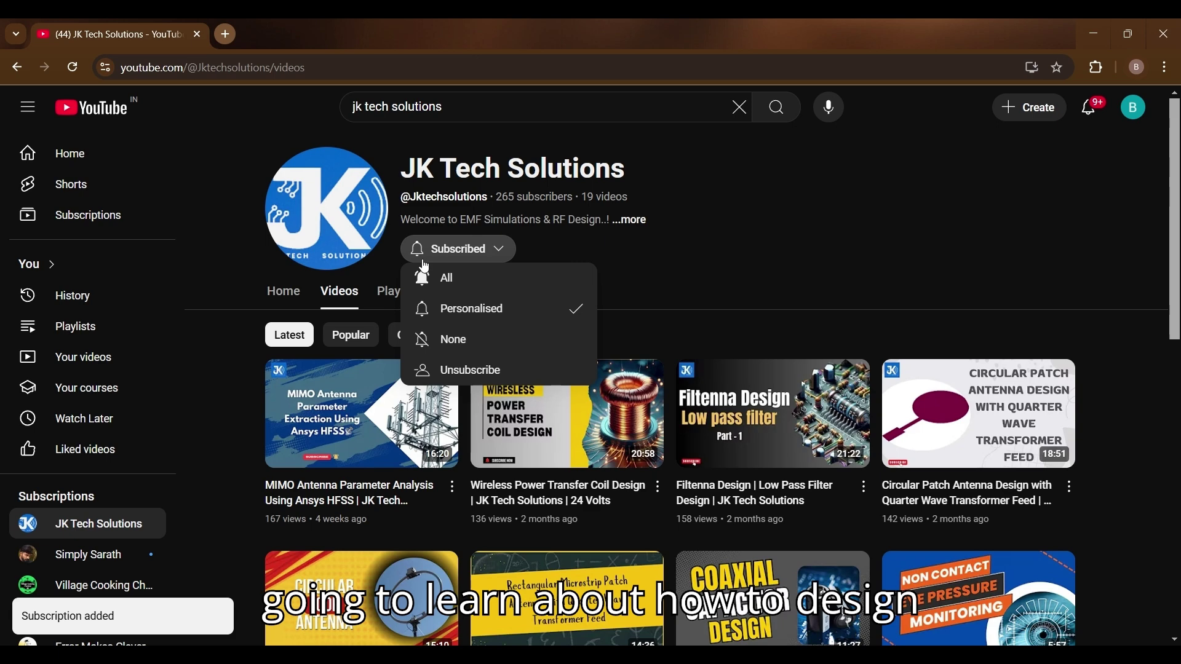
pyautogui.click(435, 279)
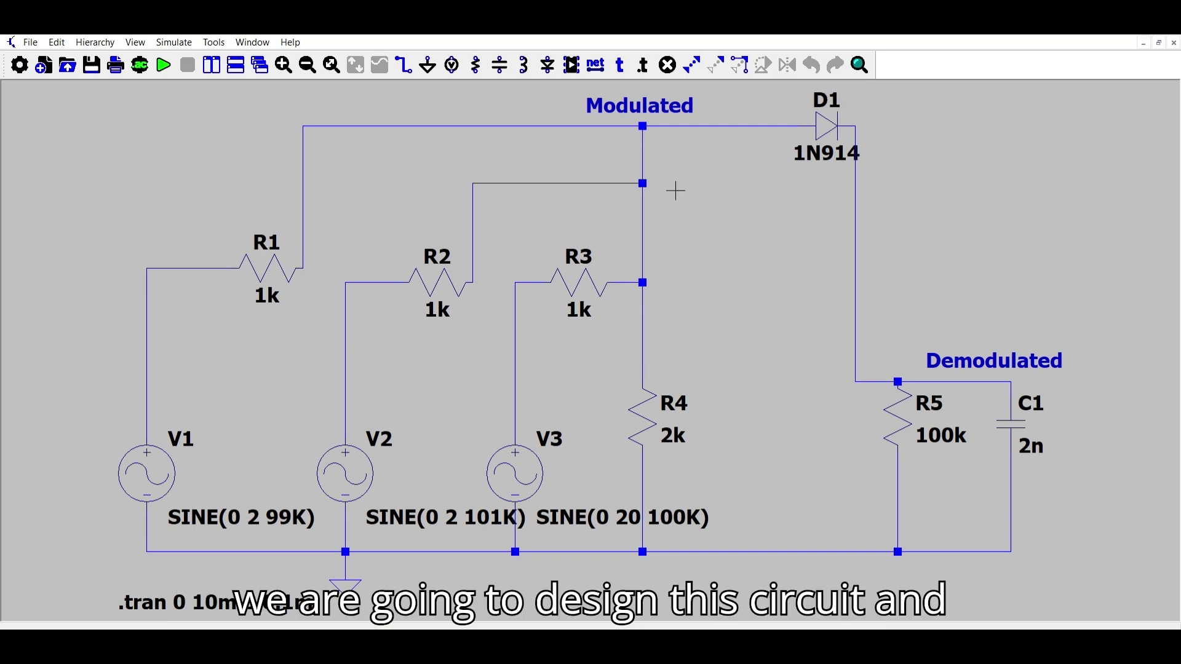
# Create a blank Untitled schematic alongside the AM_MODULATION_DEMODULATION document.
pyautogui.click(43, 64)
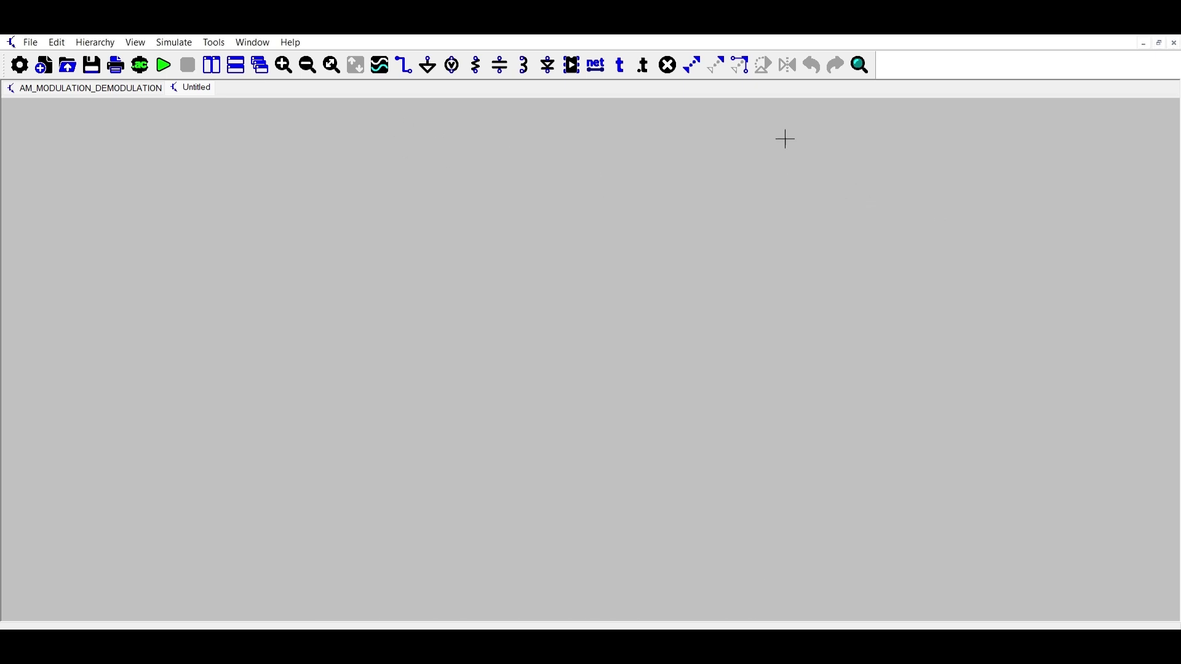
# Place resistors R1–R3 in a row with R4 to the lower right.
pyautogui.click(475, 64)
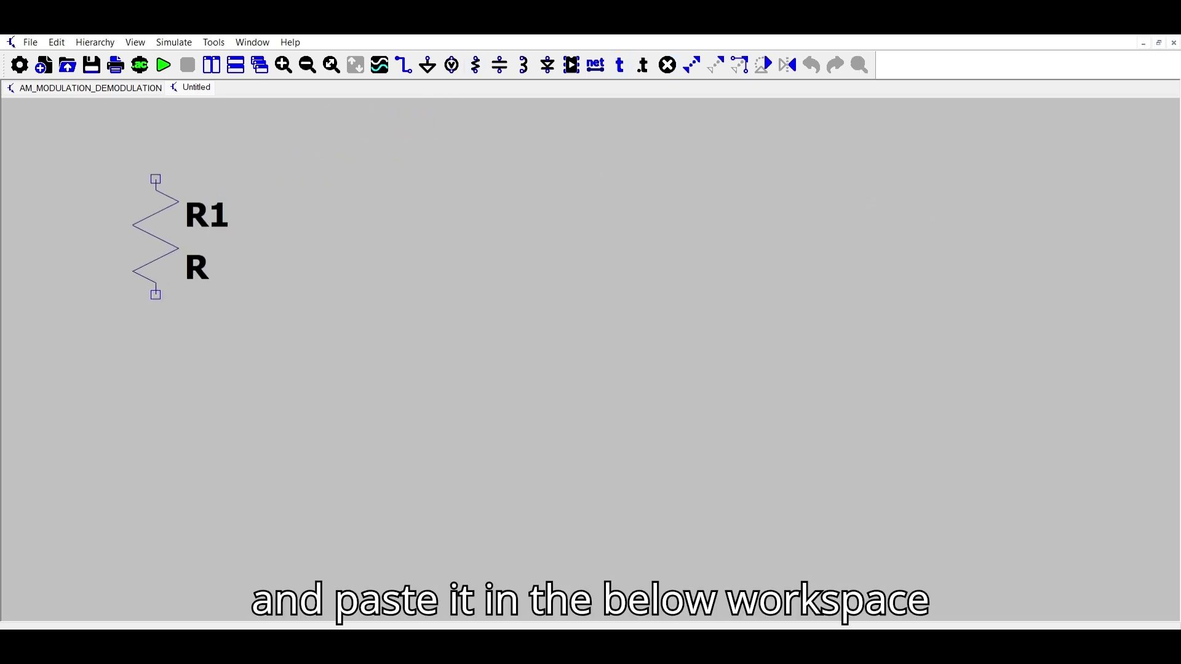
pyautogui.click(155, 155)
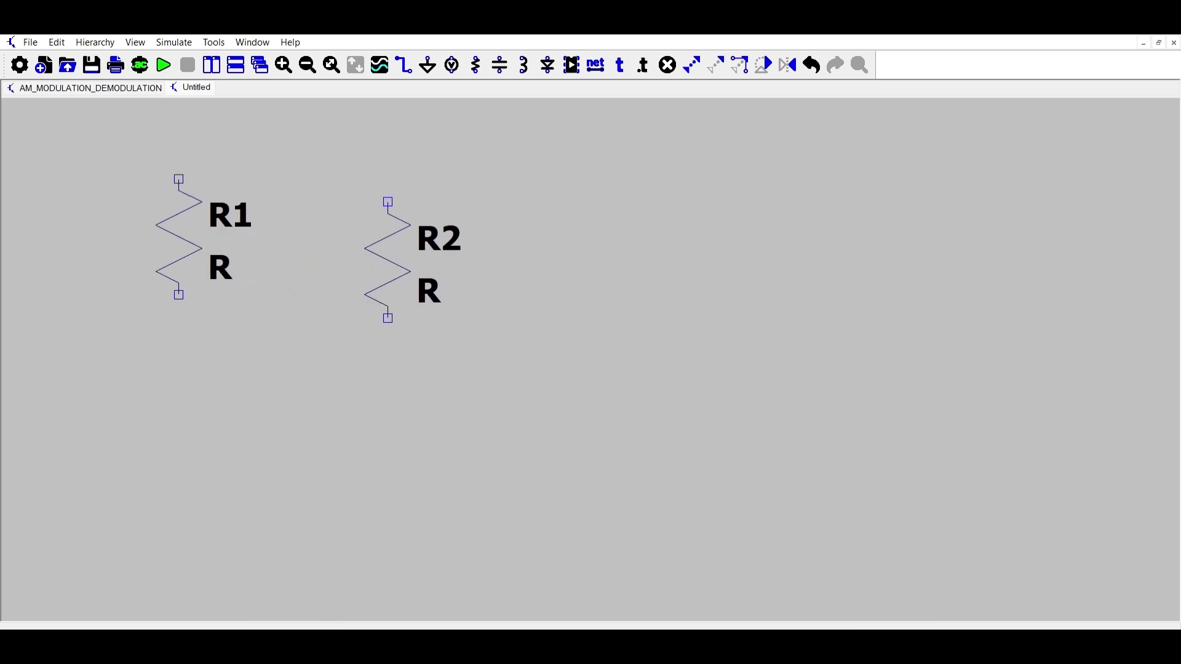
pyautogui.click(364, 155)
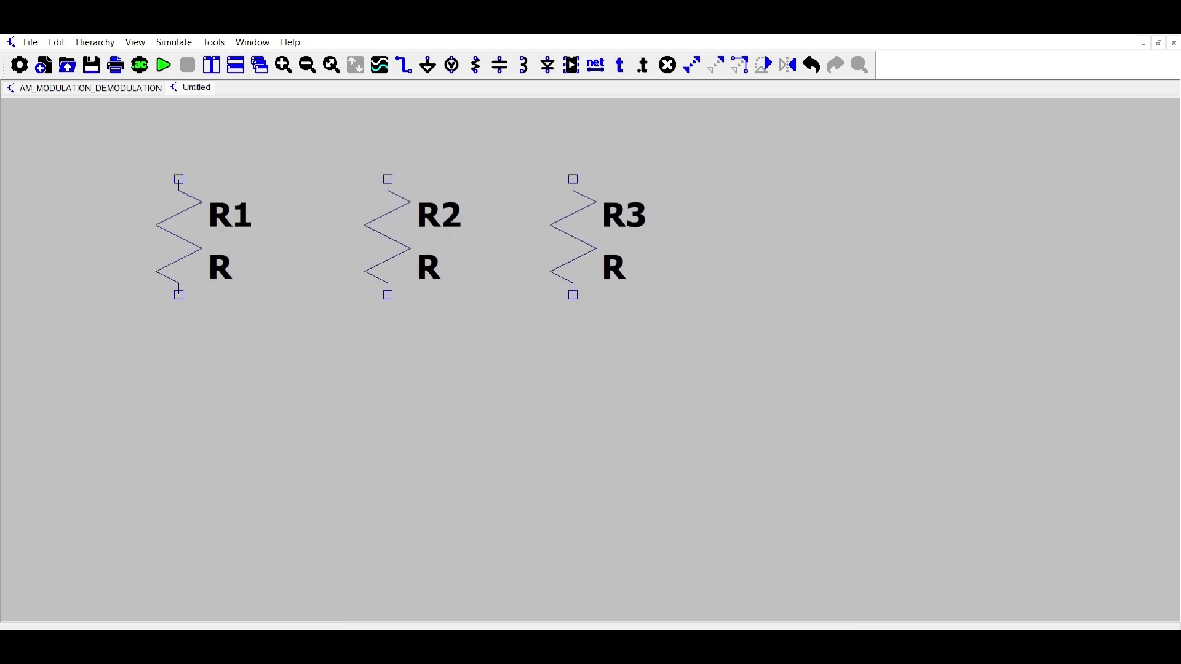
pyautogui.click(572, 218)
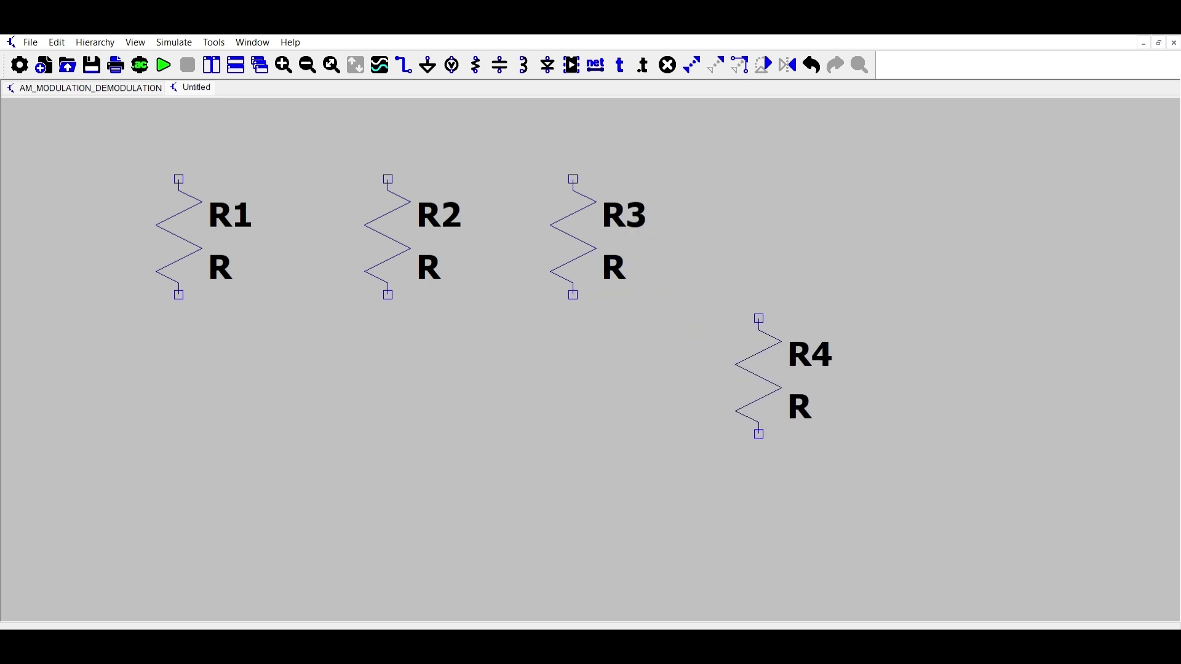
pyautogui.press('Escape')
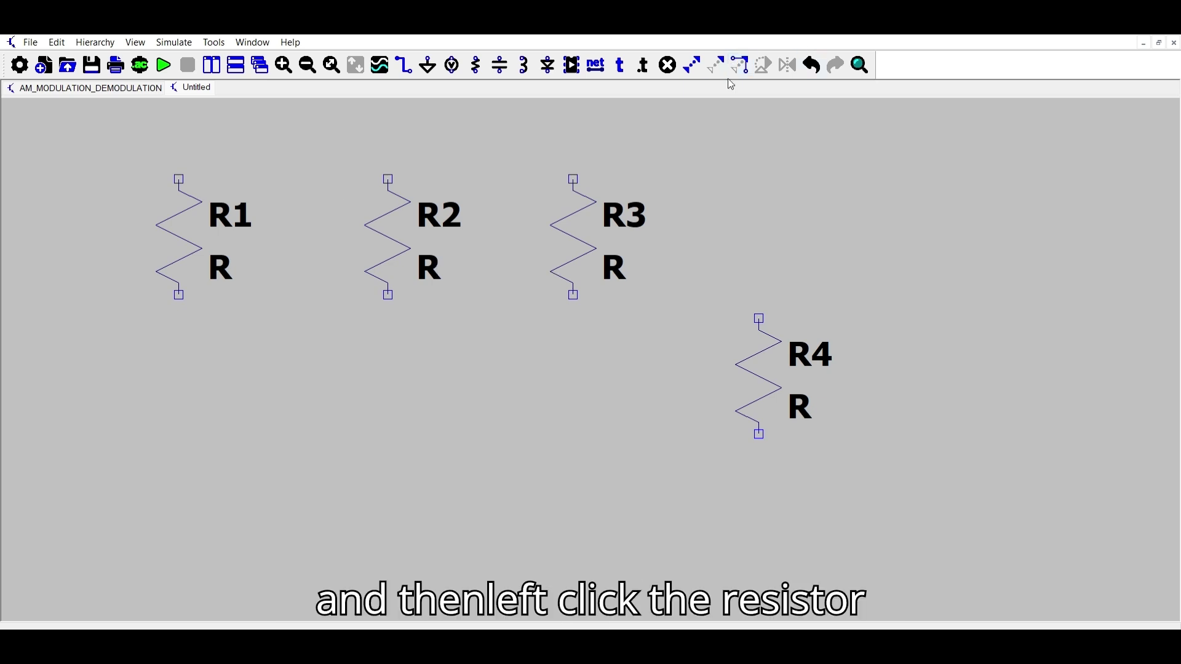
# Rotate R1, R2 and R3 to lie horizontally and shift R4 right and up.
pyautogui.click(143, 212)
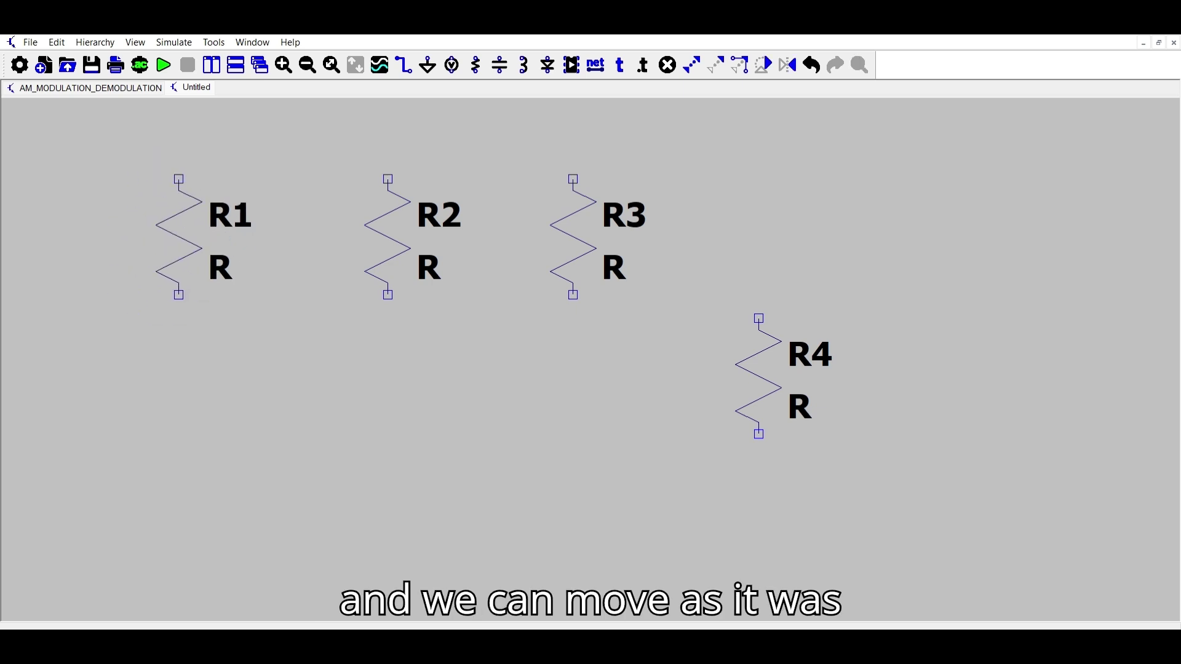
pyautogui.hotkey('ctrl', 'r')
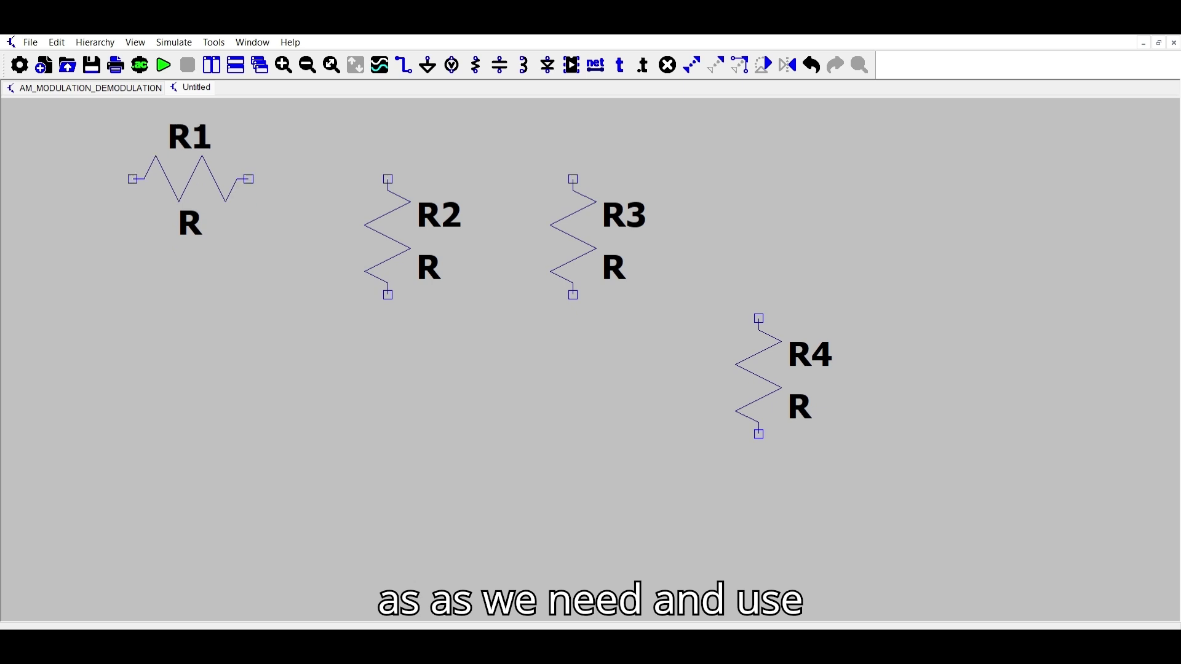
pyautogui.click(389, 229)
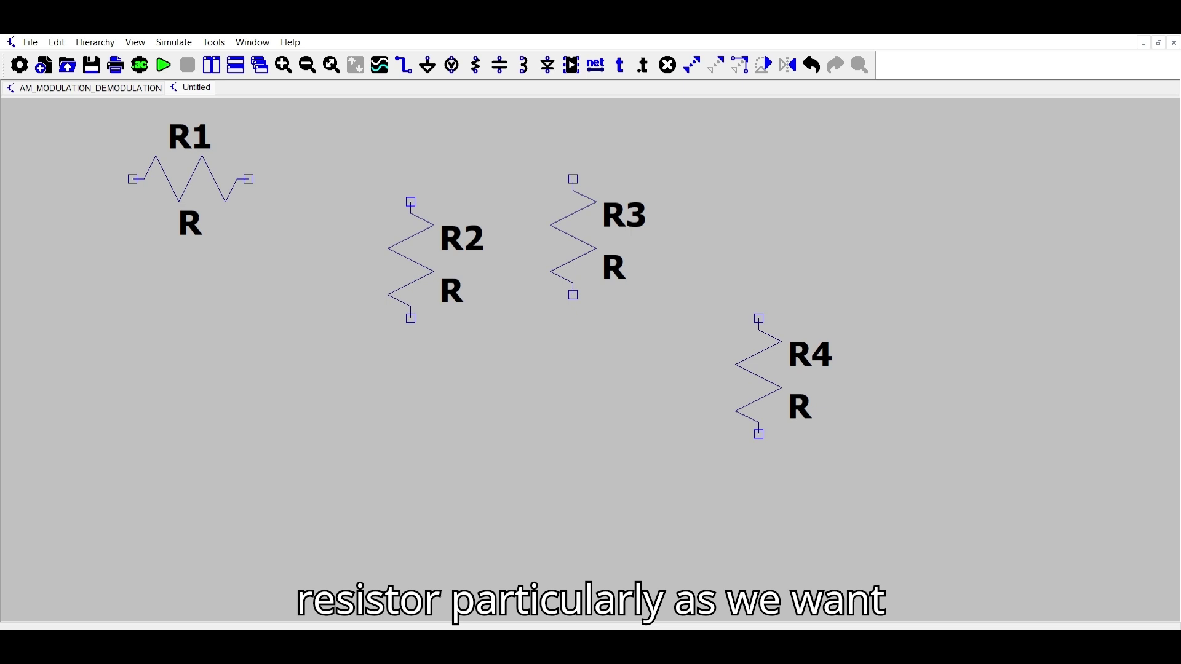
pyautogui.hotkey('ctrl', 'r')
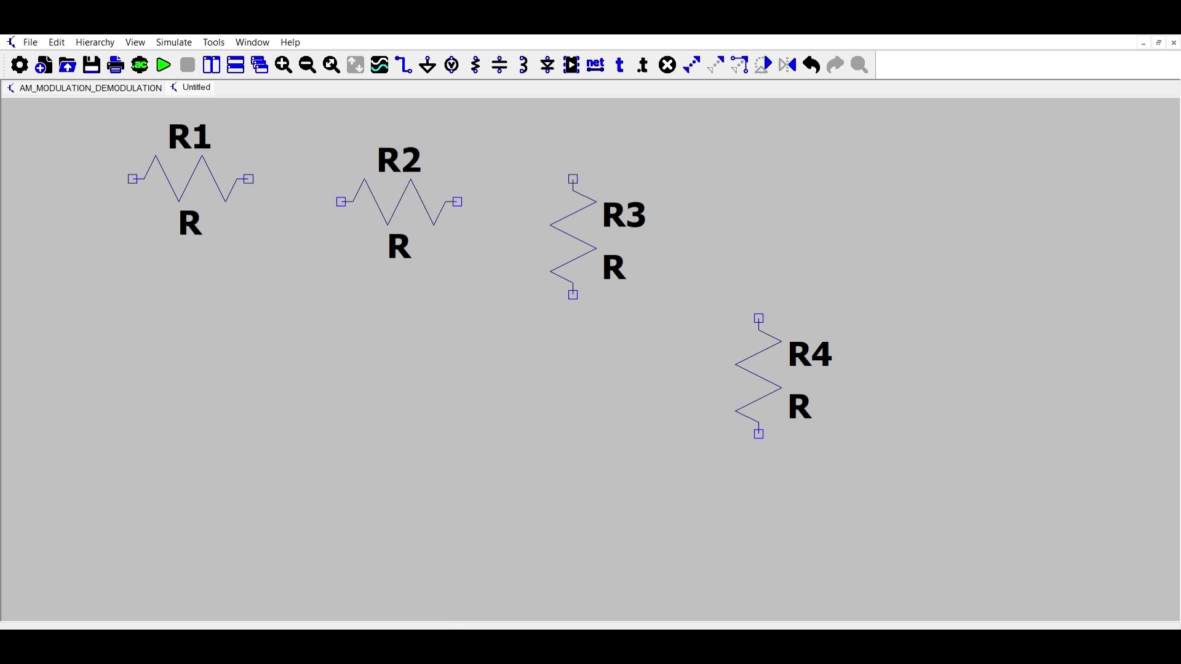
pyautogui.click(439, 201)
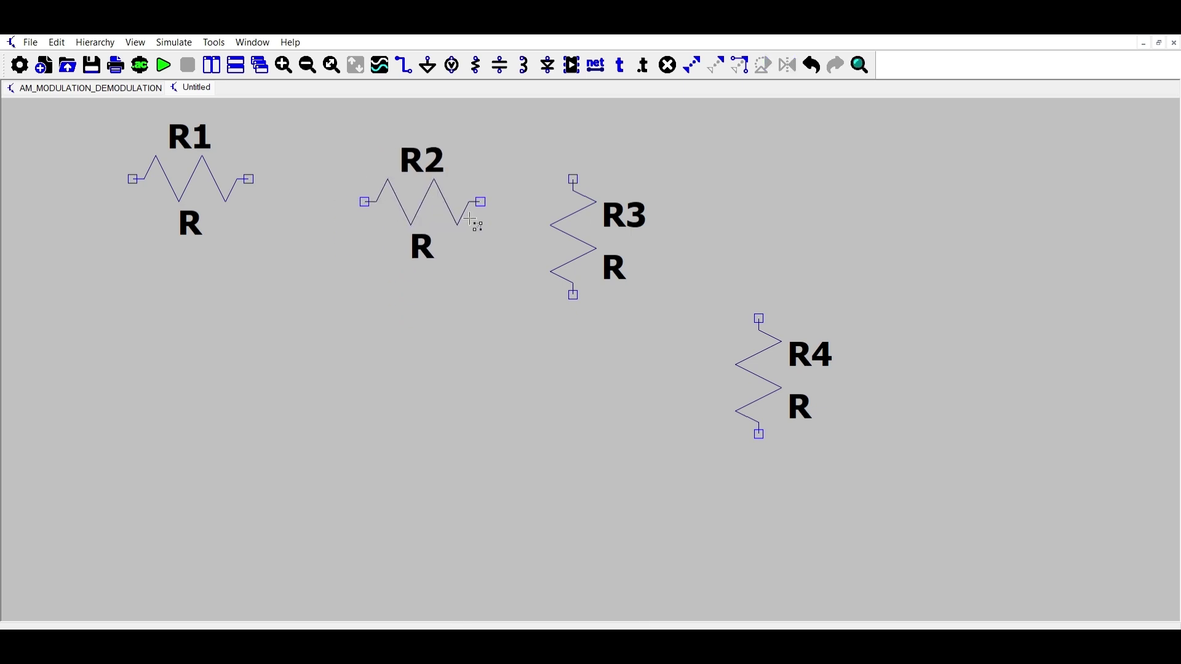
pyautogui.click(573, 237)
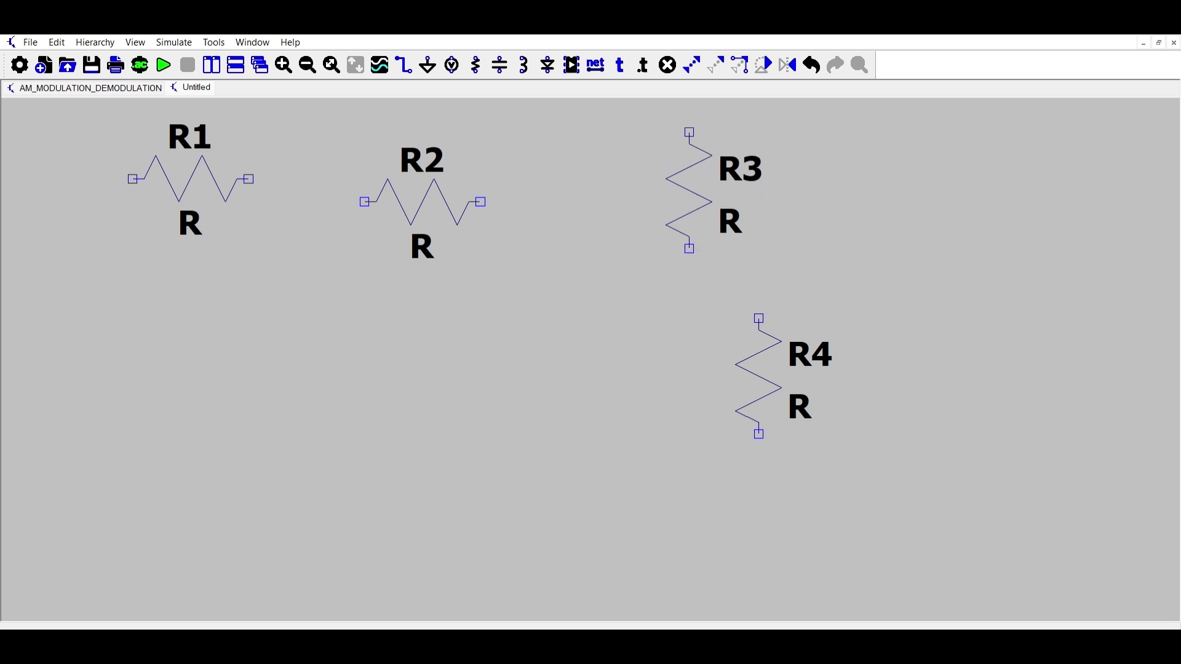
pyautogui.hotkey('ctrl', 'r')
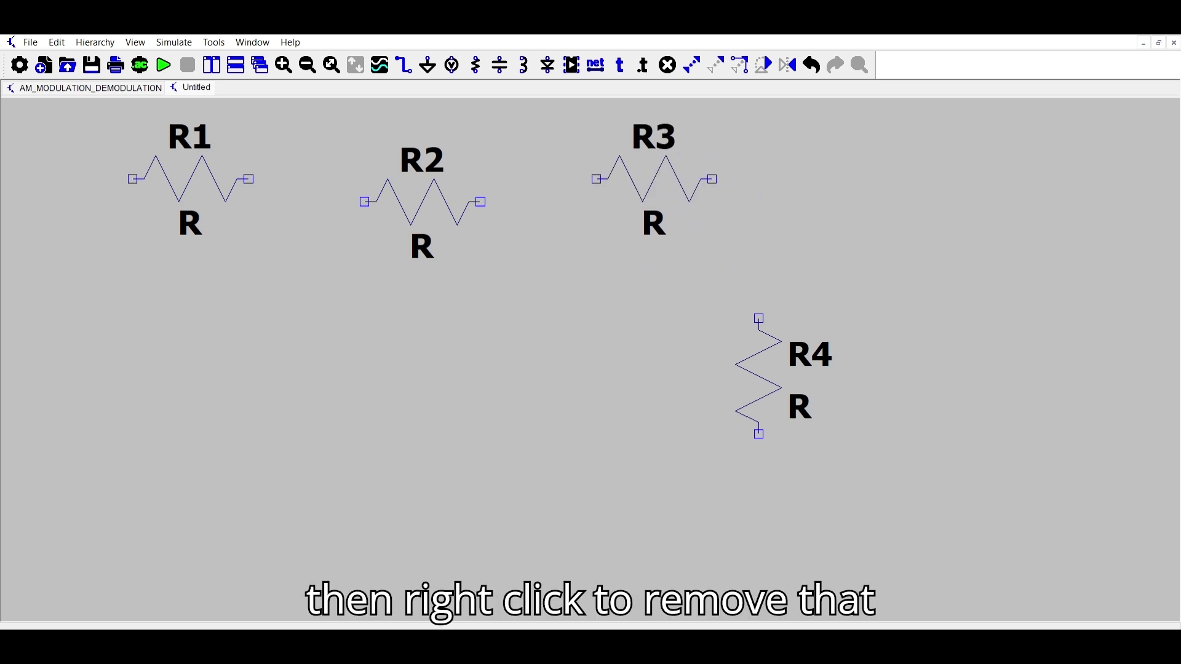
pyautogui.moveTo(791, 374); pyautogui.dragTo(861, 327)
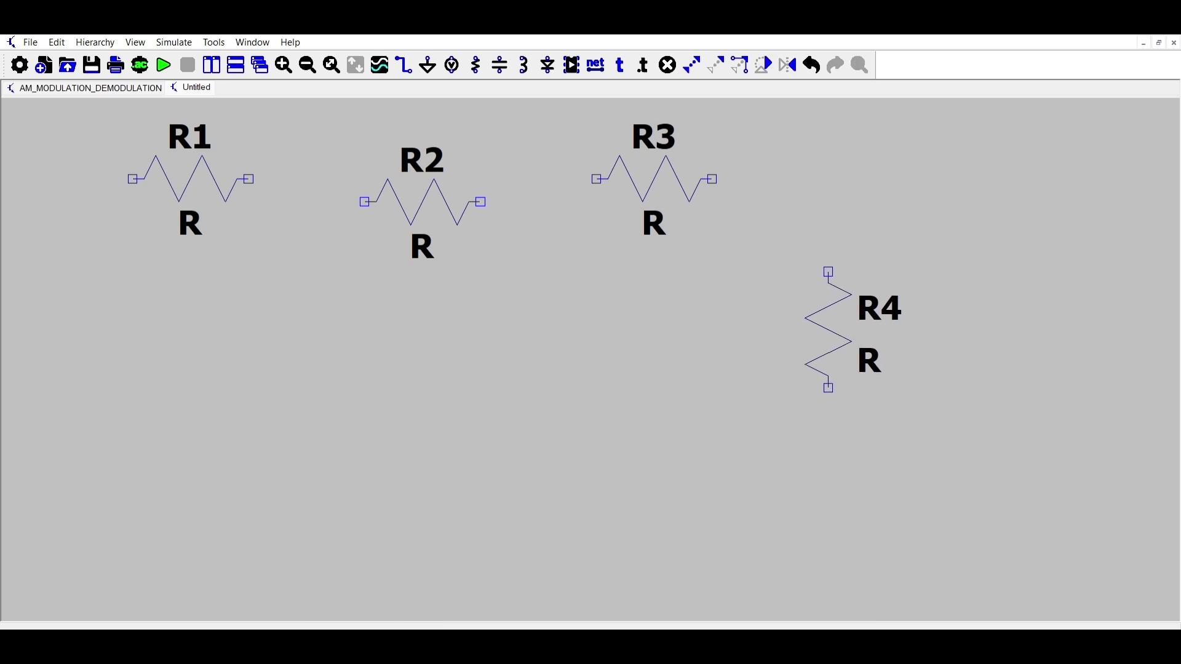
pyautogui.click(865, 318)
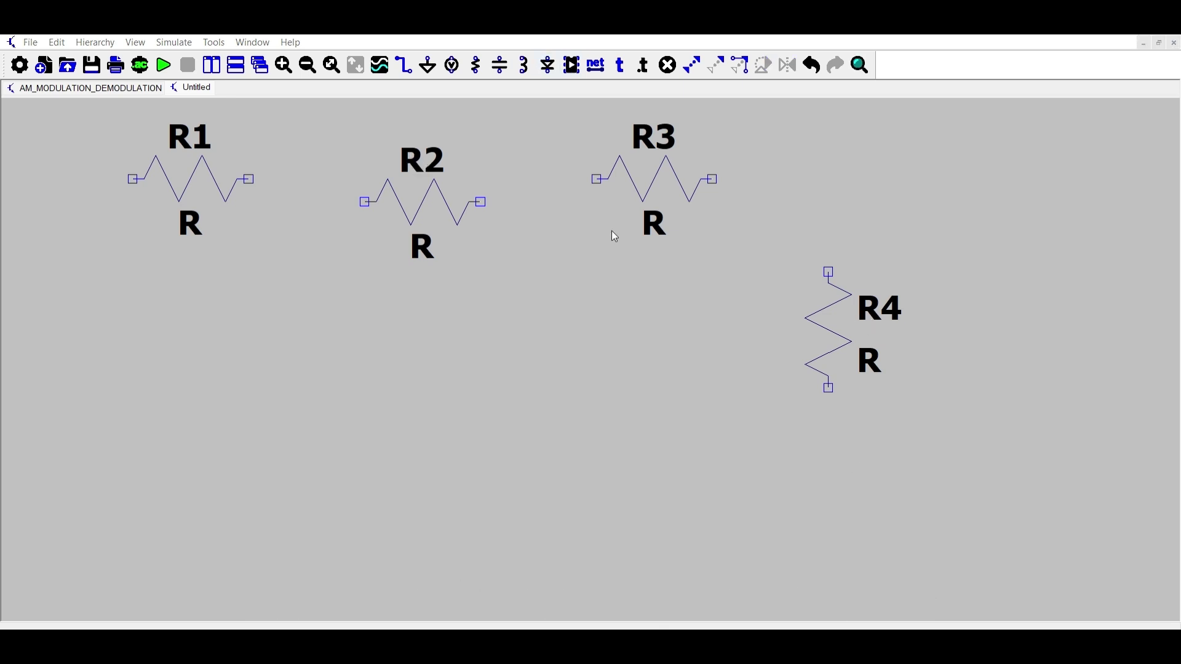
# Place three SINE(0 1 1K) signal sources V1, V2 and V3 below the resistors.
pyautogui.press('F2')
pyautogui.write('signal')
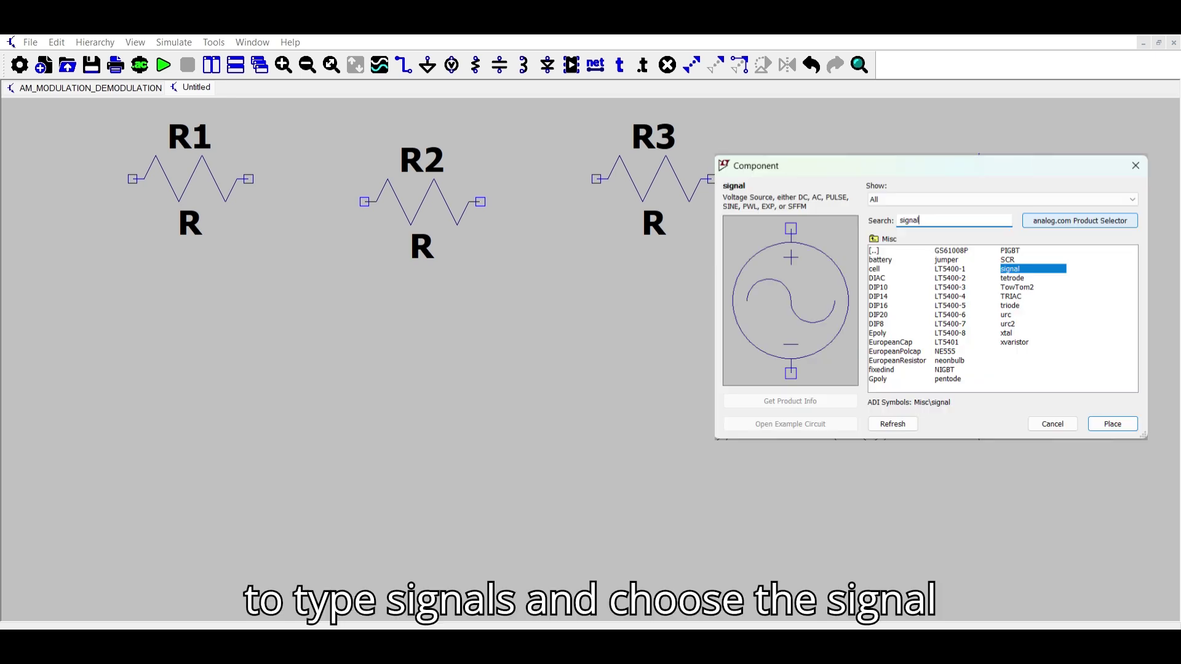
pyautogui.press('Return')
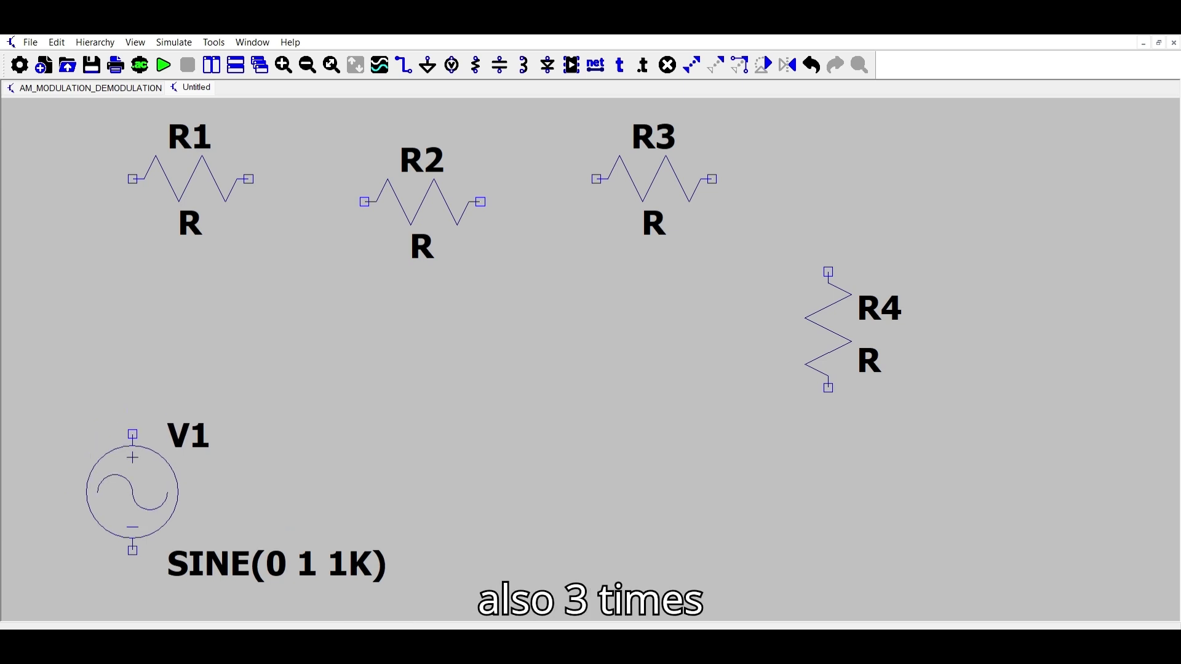
pyautogui.click(133, 412)
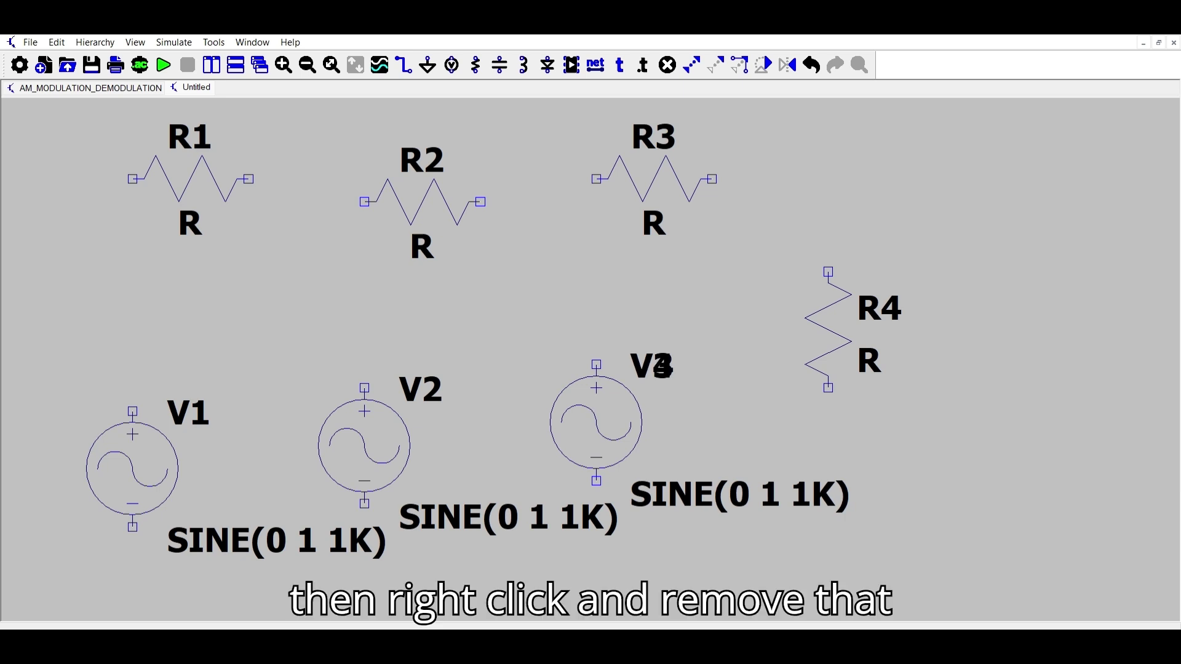
pyautogui.rightClick(566, 357)
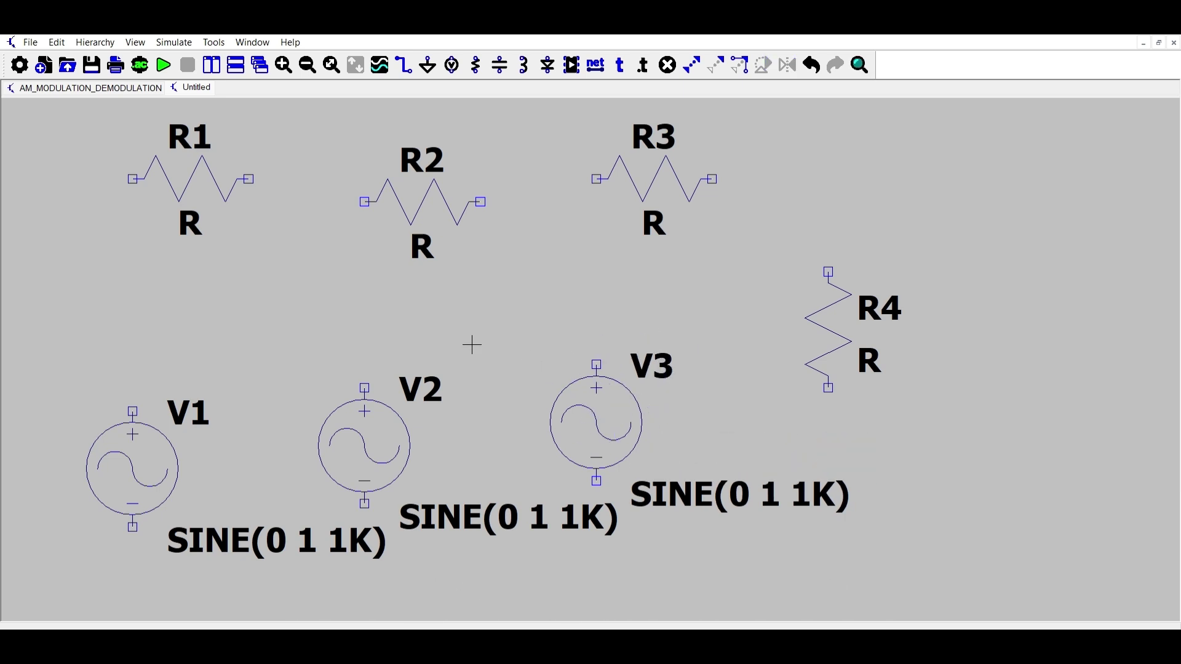
pyautogui.scroll(-1, 480, 335)
pyautogui.scroll(-3, 480, 335)
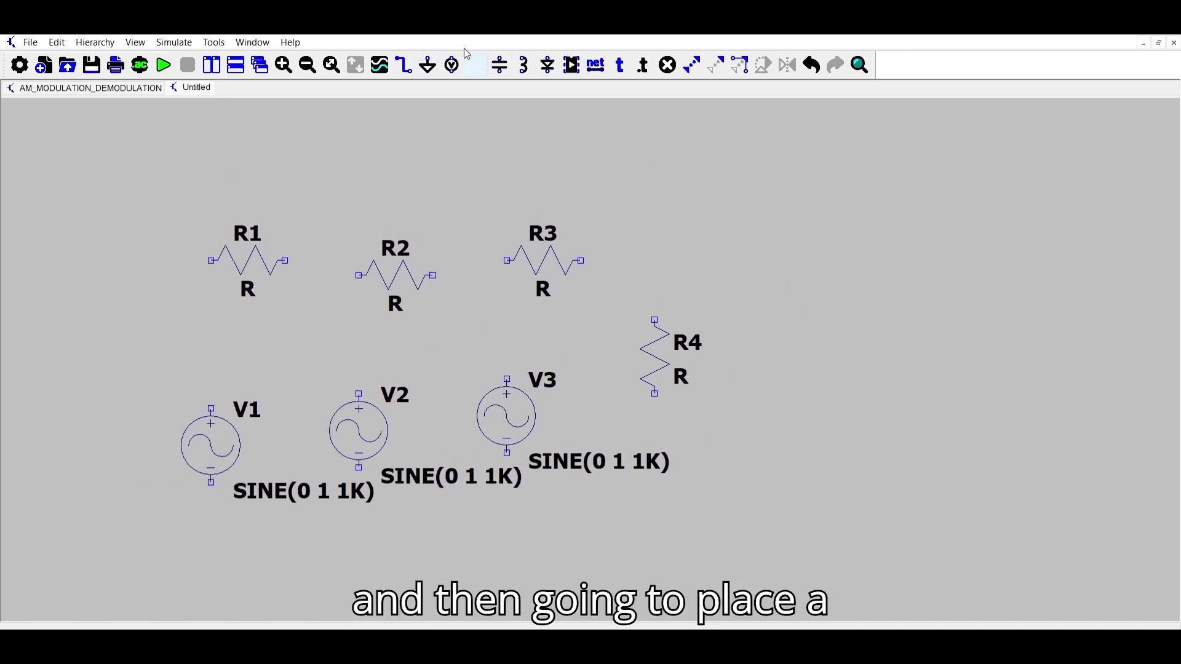
# Place diode D1 above R4, rotated horizontally to point right.
pyautogui.click(547, 64)
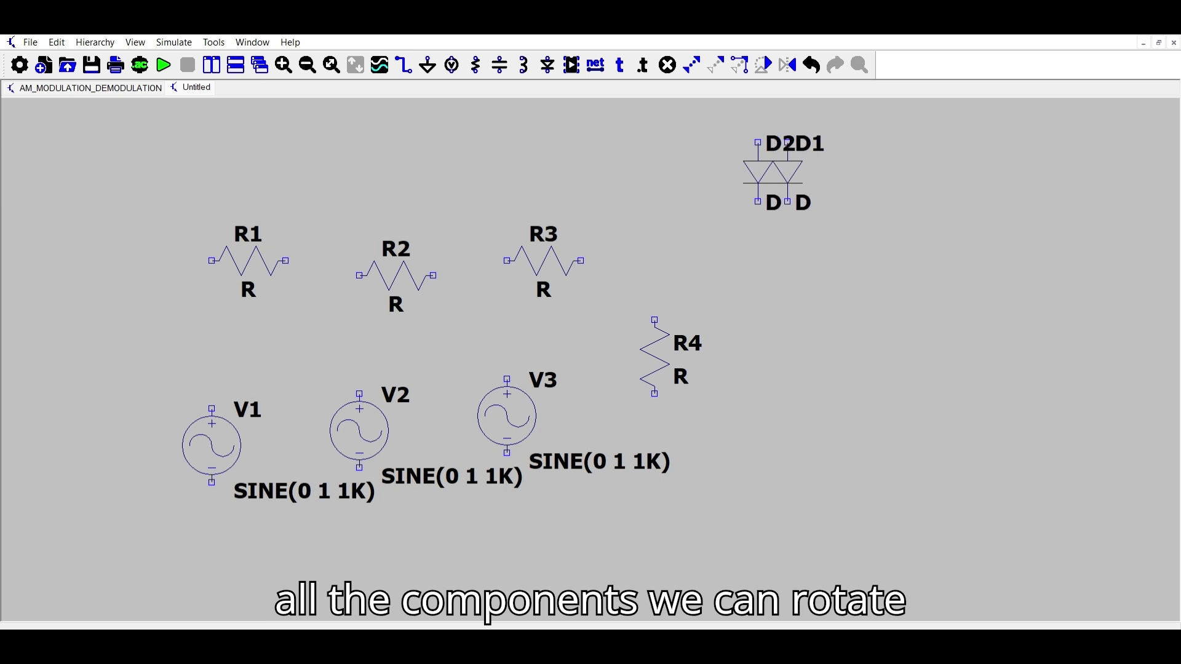
pyautogui.press('Escape')
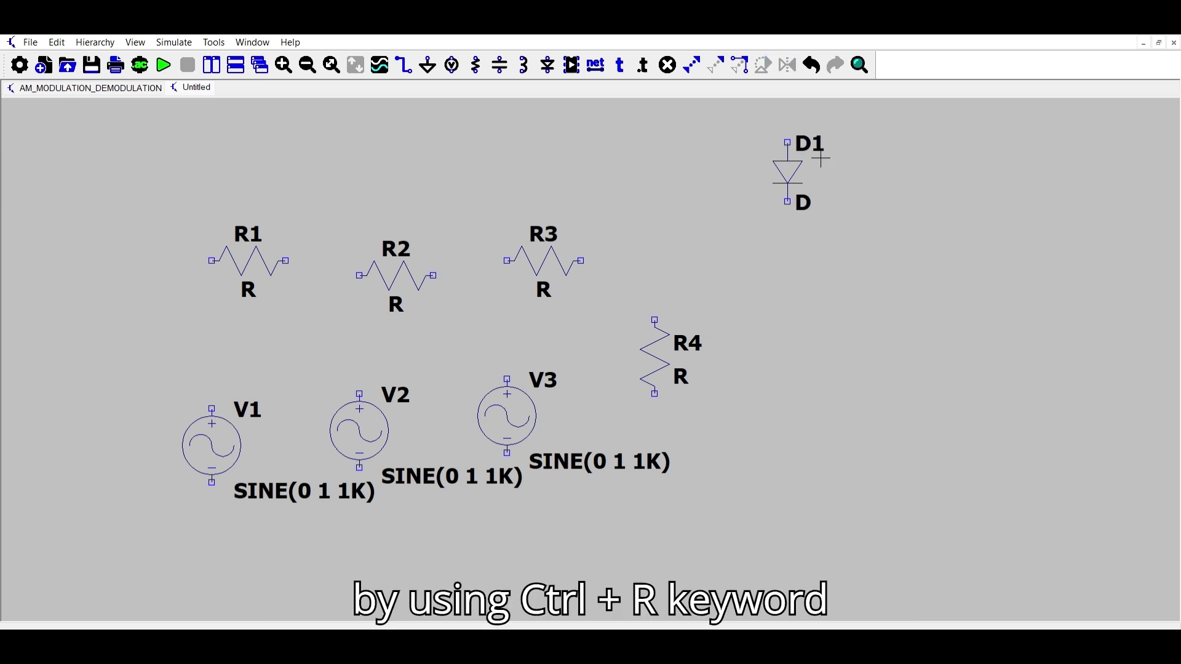
pyautogui.click(741, 59)
pyautogui.click(787, 173)
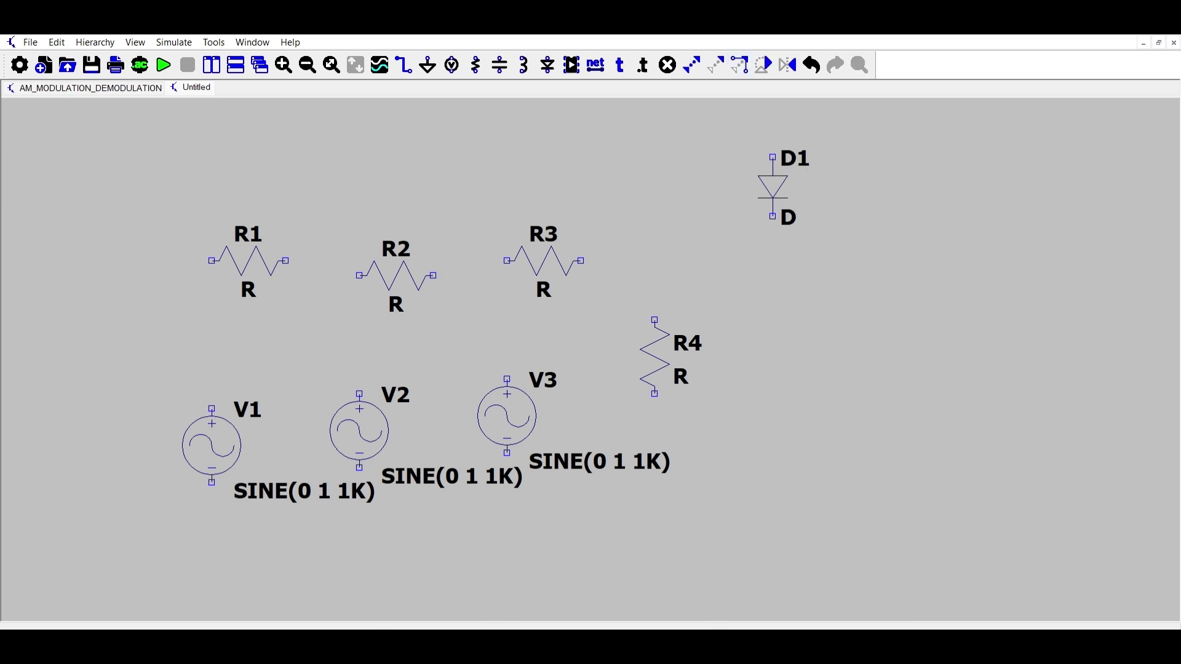
pyautogui.hotkey('ctrl', 'r')
pyautogui.hotkey('ctrl', 'r')
pyautogui.hotkey('ctrl', 'r')
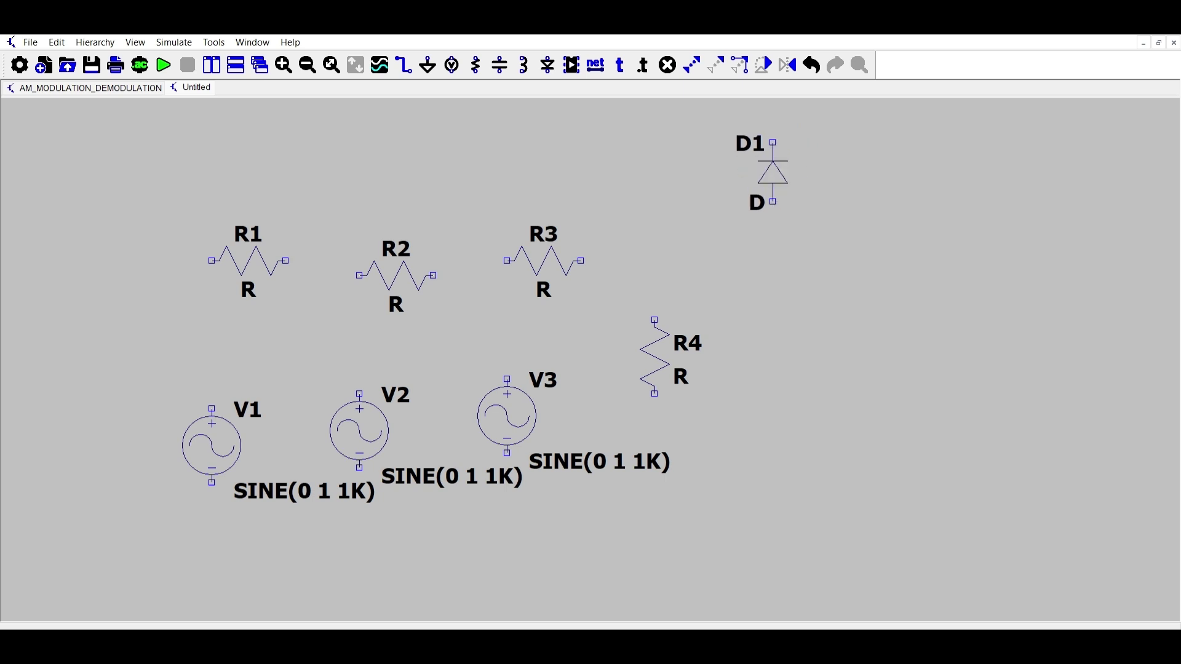
pyautogui.click(812, 154)
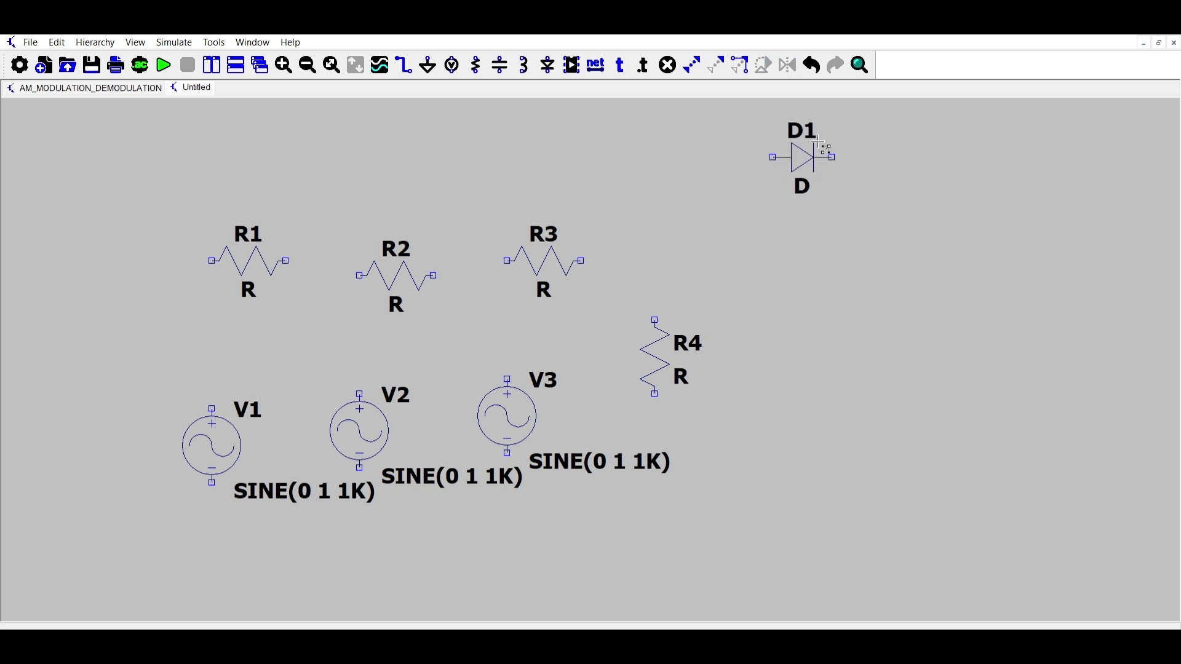
# Place capacitor C1, resistor R5 to its right, and a ground below V2.
pyautogui.click(510, 61)
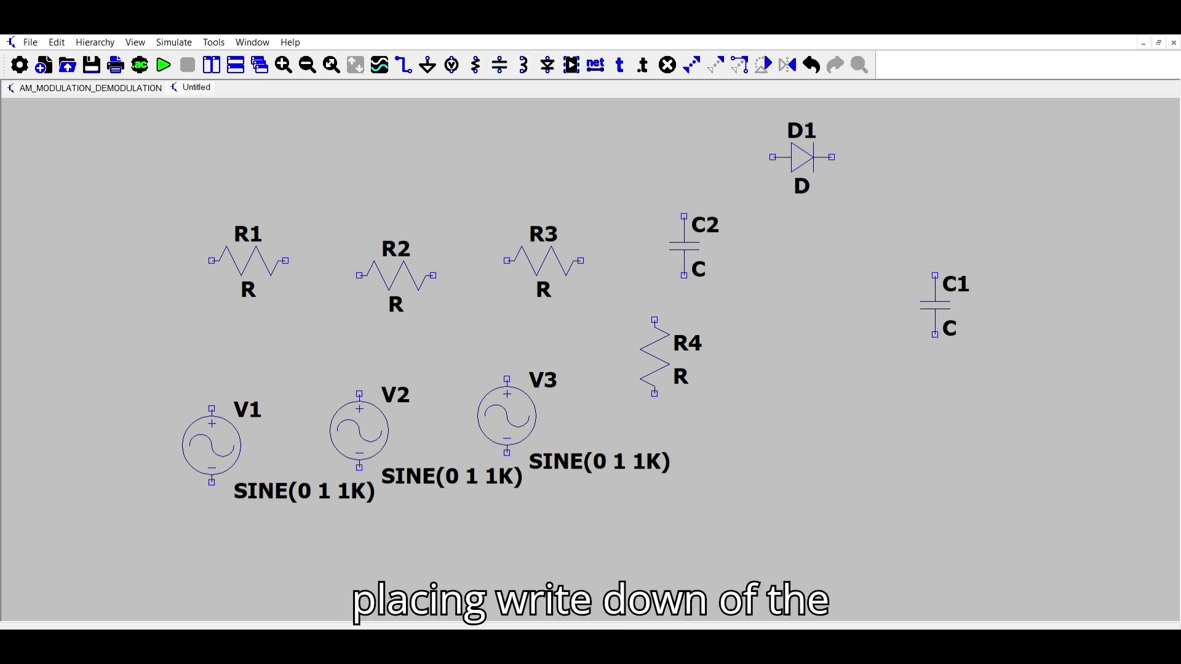
pyautogui.click(478, 64)
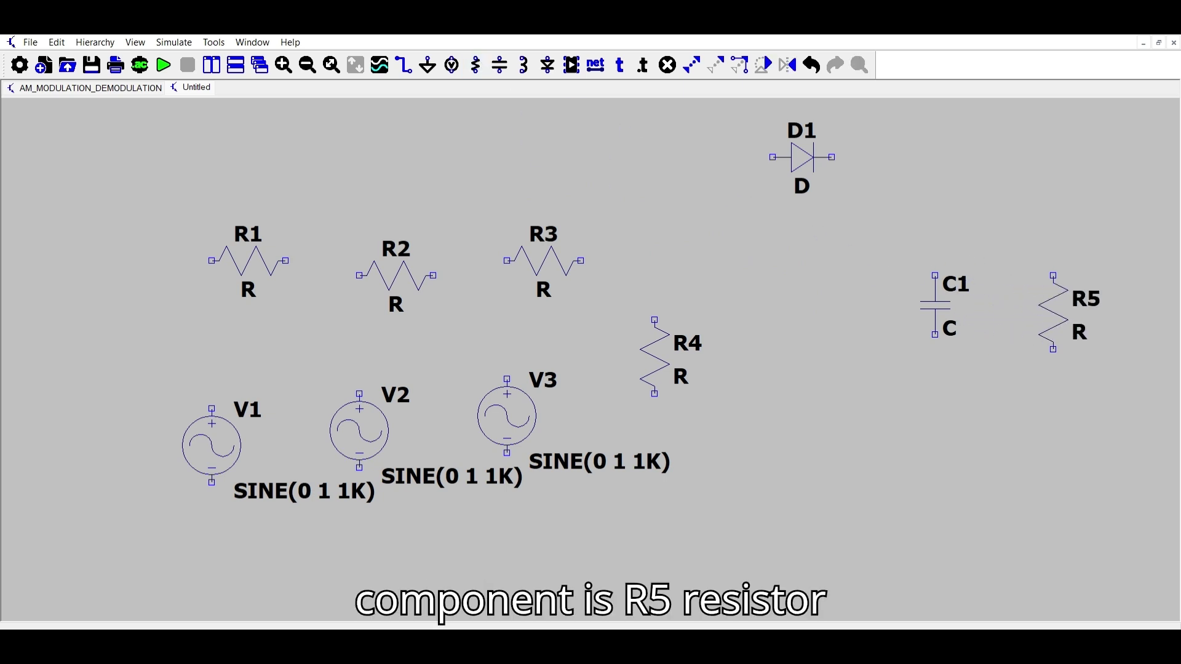
pyautogui.click(1053, 276)
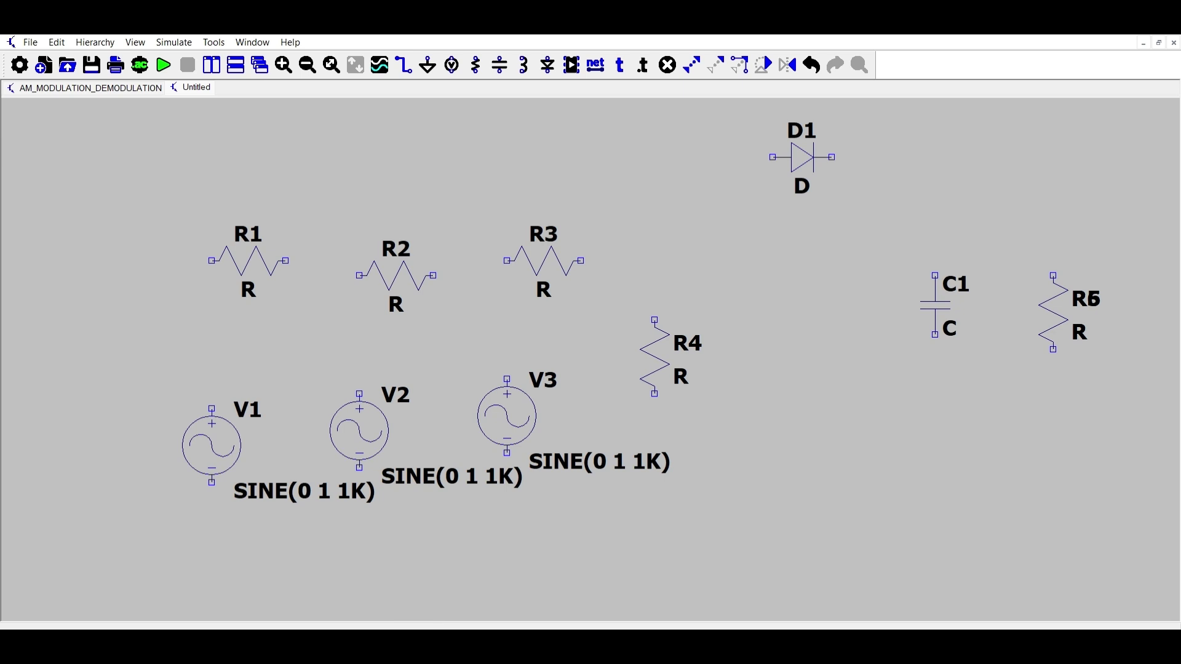
pyautogui.press('Escape')
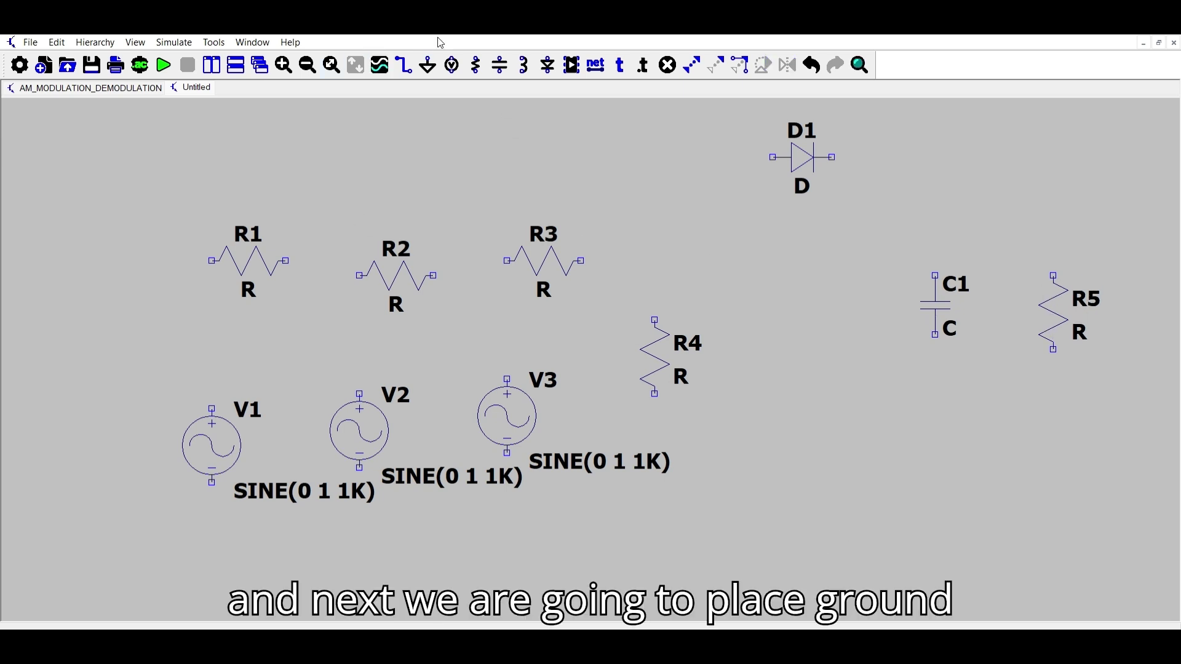
pyautogui.click(427, 65)
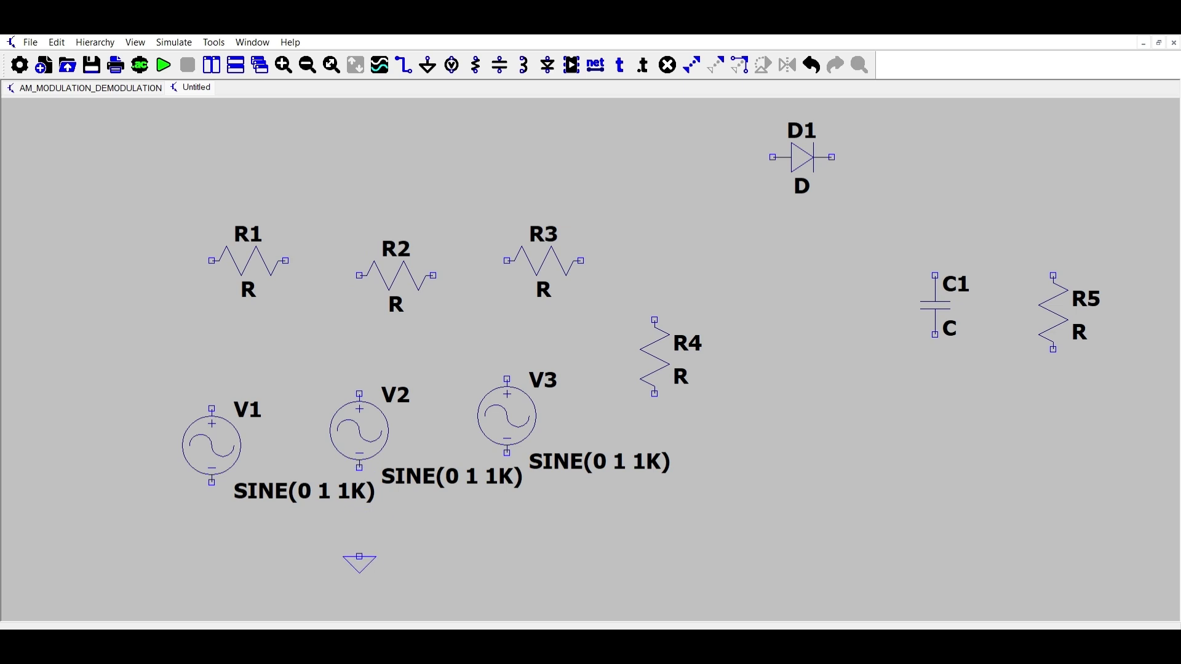
pyautogui.press('Escape')
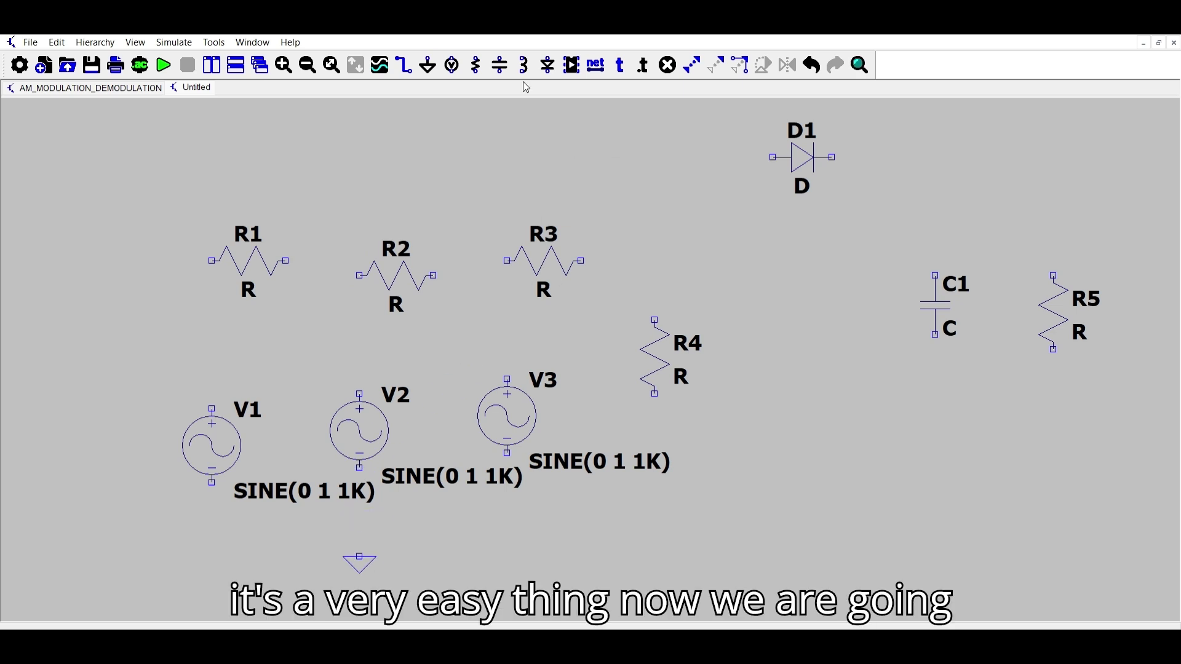
# Wire the left ends of R1, R2 and R3 to V1, V2 and V3 positives.
pyautogui.click(404, 65)
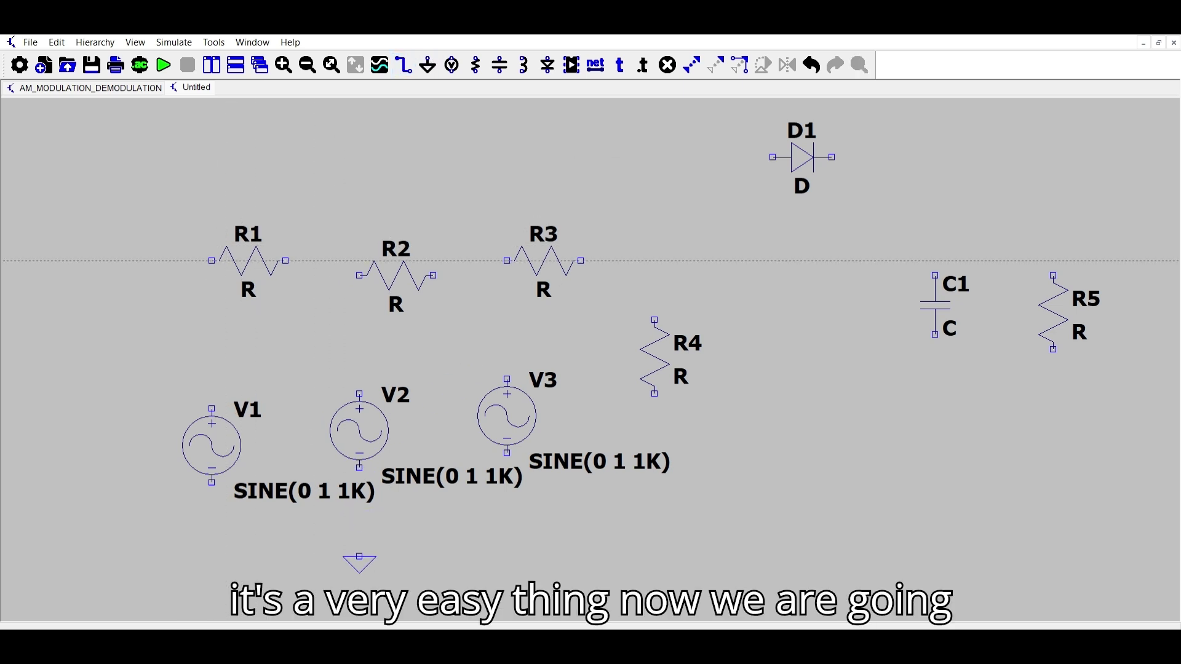
pyautogui.click(212, 261)
pyautogui.click(212, 409)
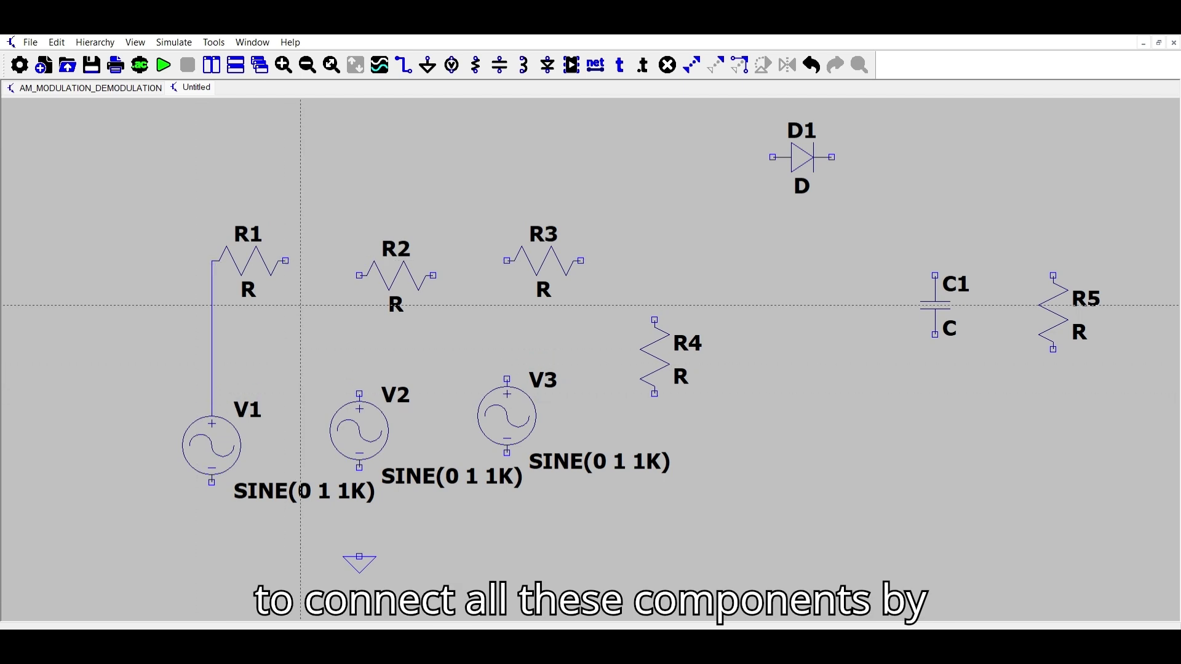
pyautogui.click(359, 277)
pyautogui.click(359, 394)
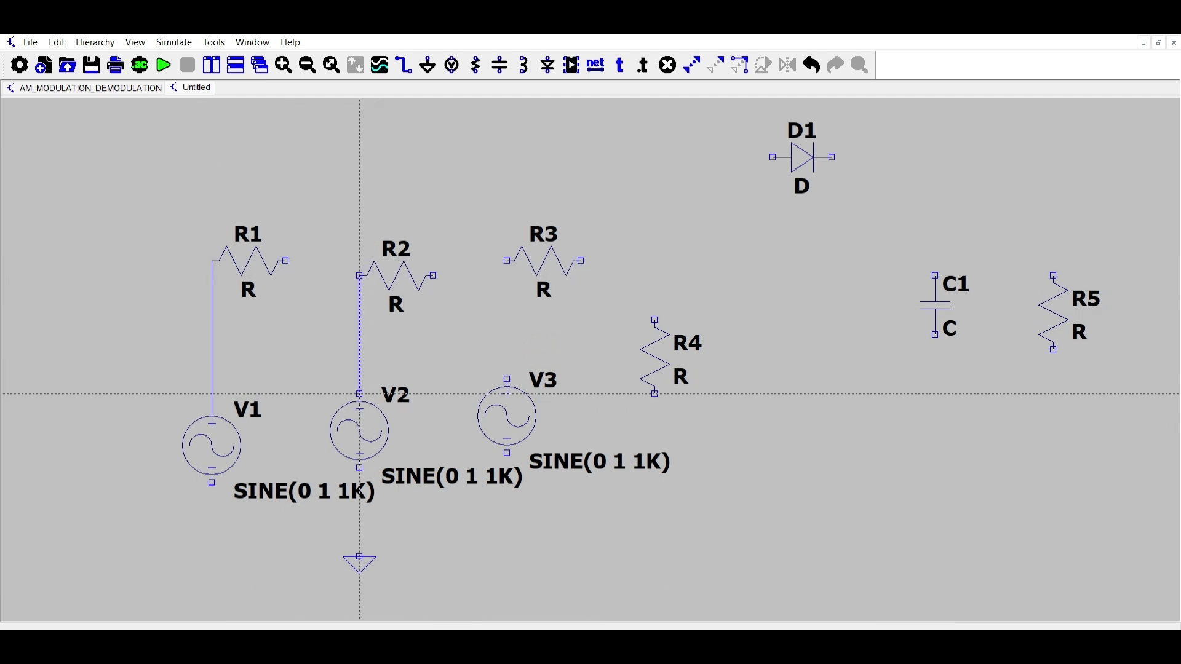
pyautogui.click(507, 261)
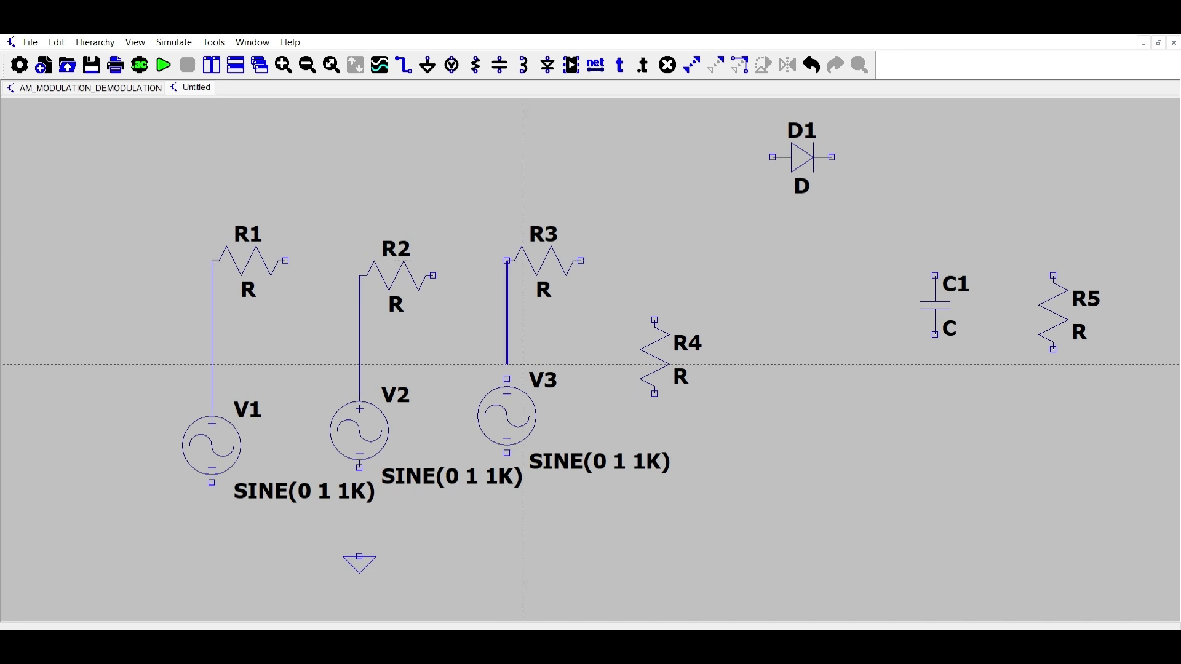
pyautogui.click(507, 379)
# Wire R4's top to D1's anode and the cathode line down to R5.
pyautogui.click(655, 320)
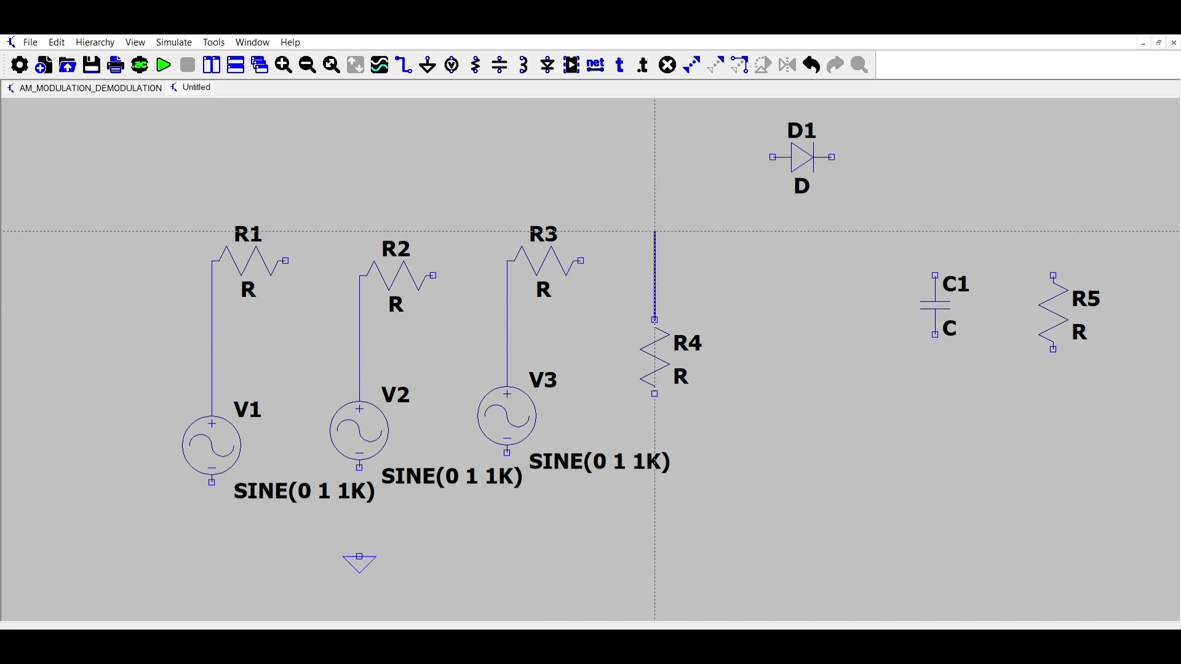
pyautogui.click(654, 157)
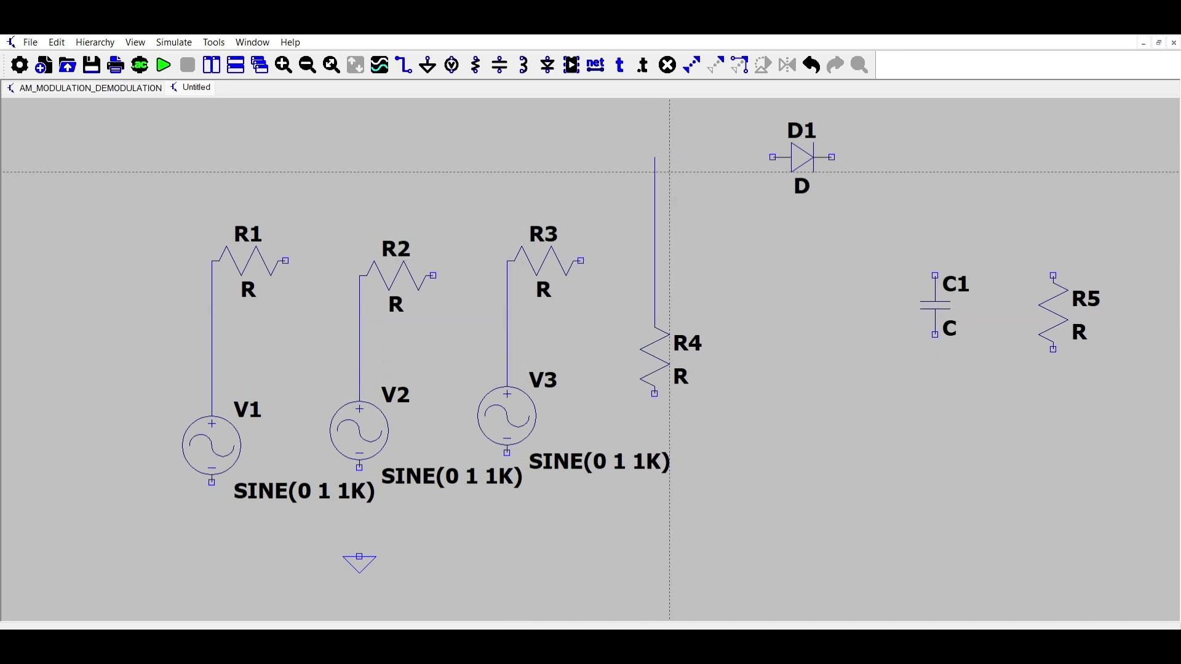
pyautogui.click(773, 157)
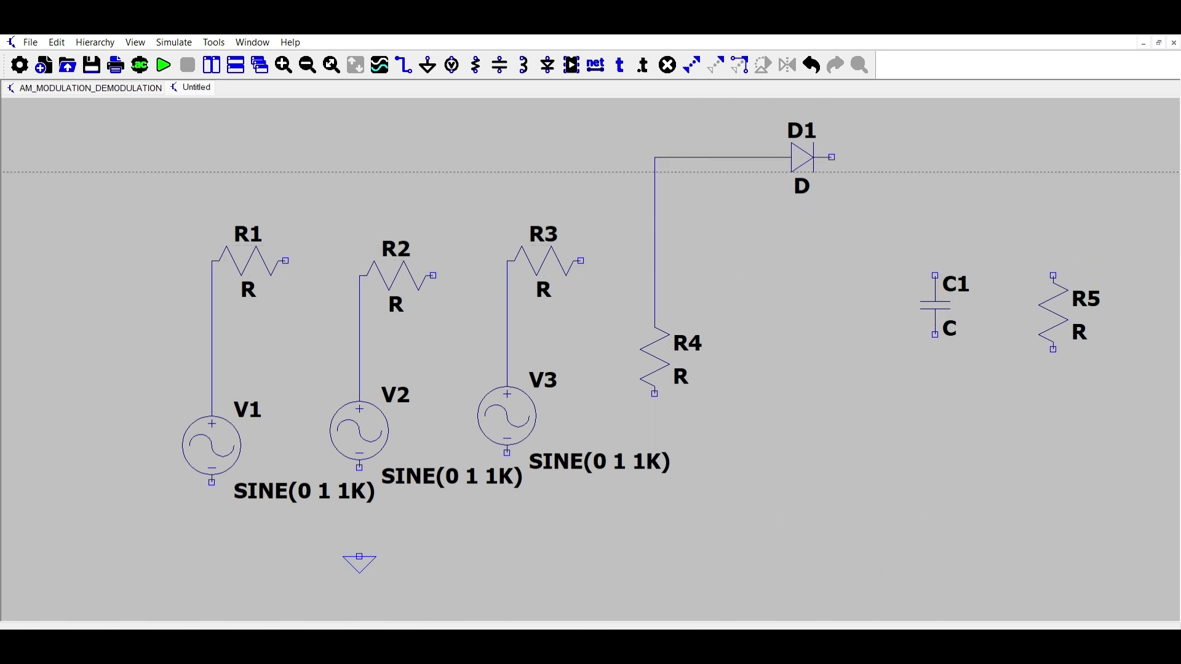
pyautogui.click(832, 158)
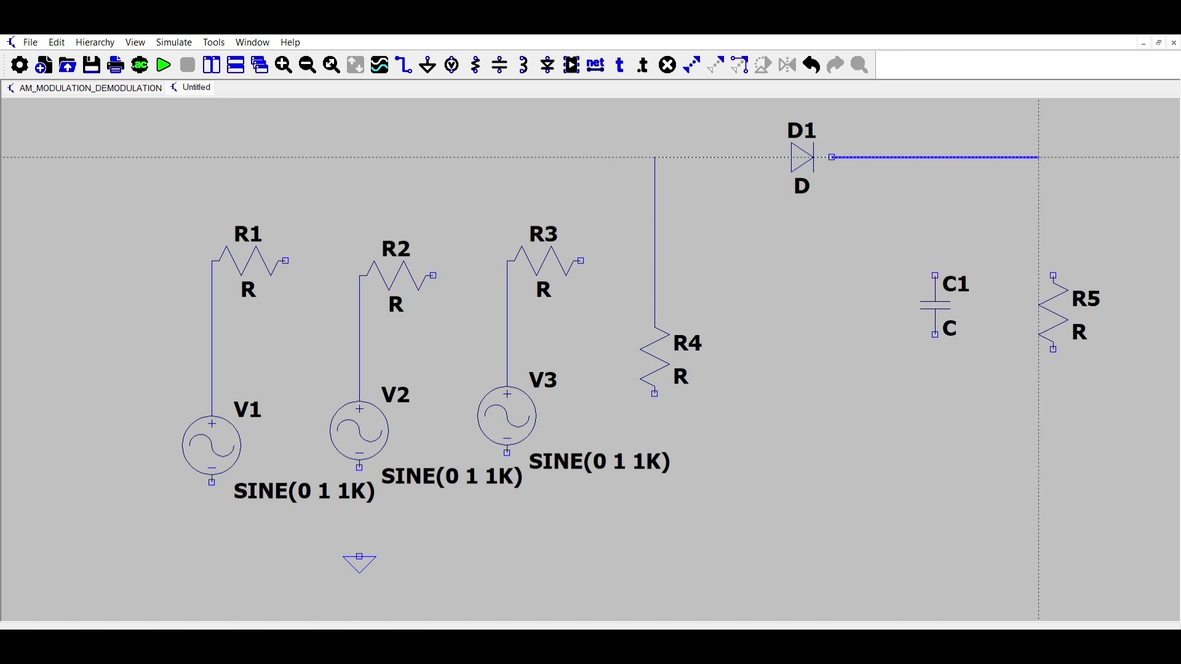
pyautogui.rightClick(1053, 157)
pyautogui.click(1054, 157)
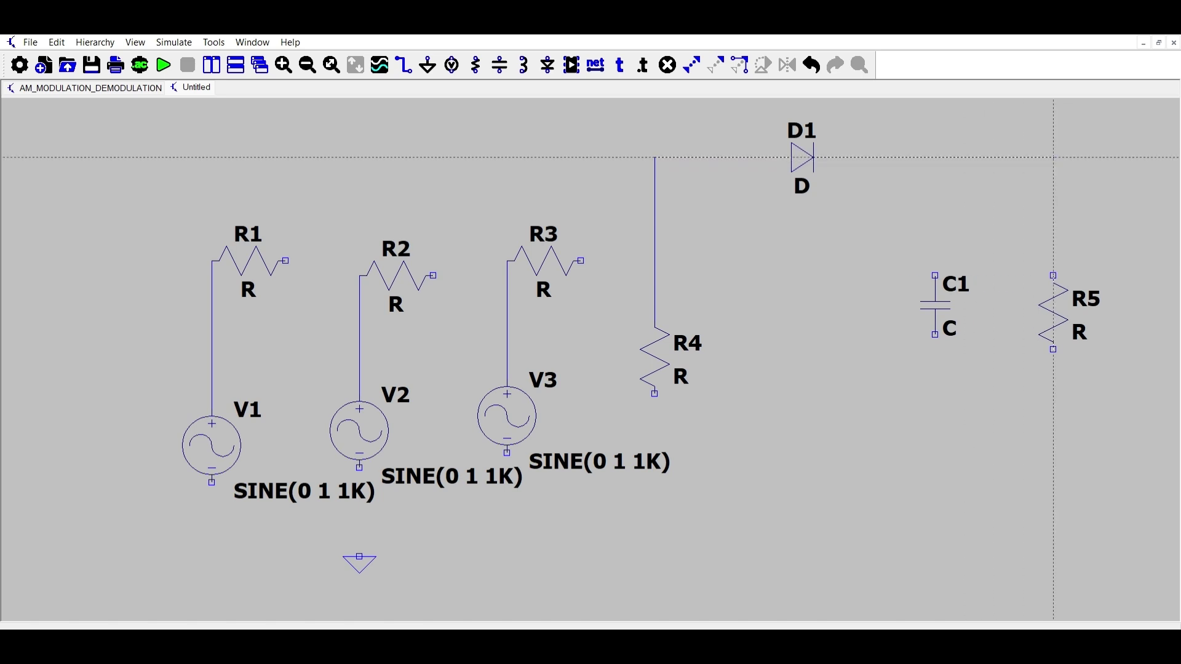
pyautogui.click(1053, 276)
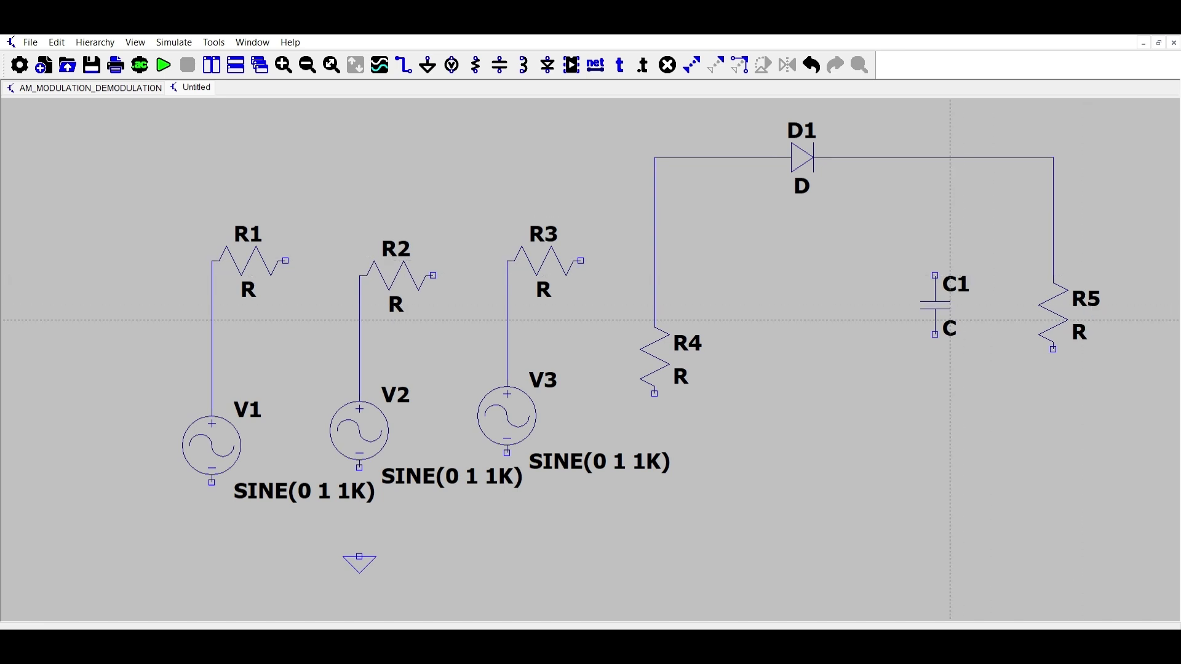
# Join C1's top to the D1–R5 wire and run C1 and R5 bottoms down.
pyautogui.click(936, 276)
pyautogui.click(935, 158)
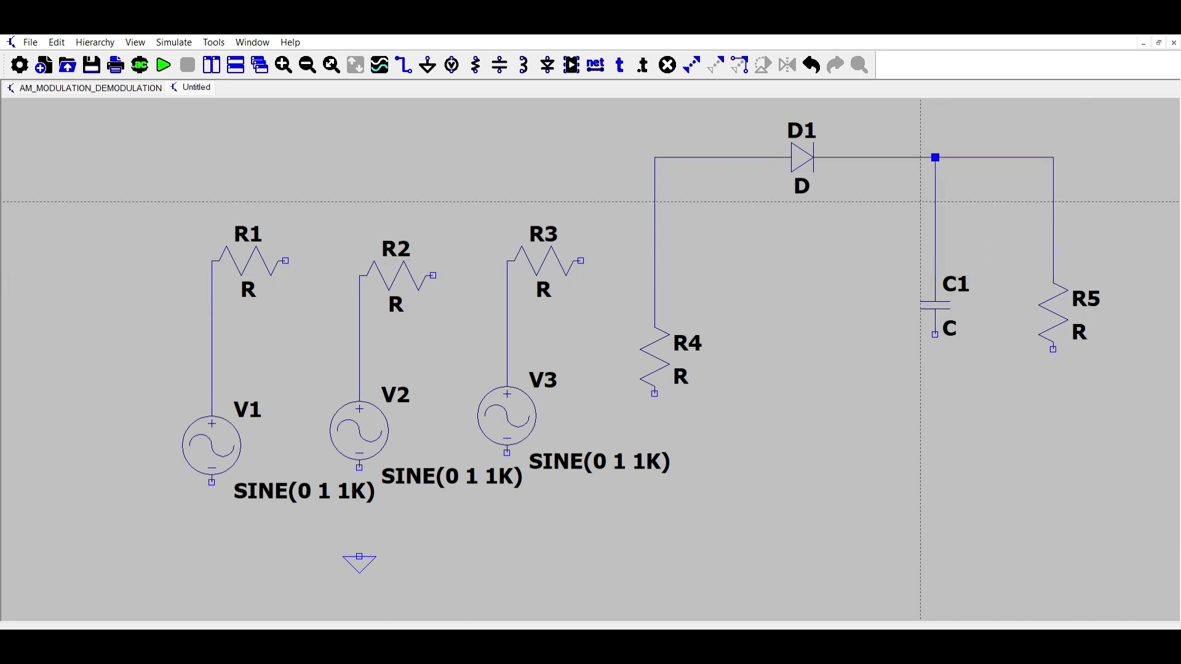
pyautogui.click(935, 335)
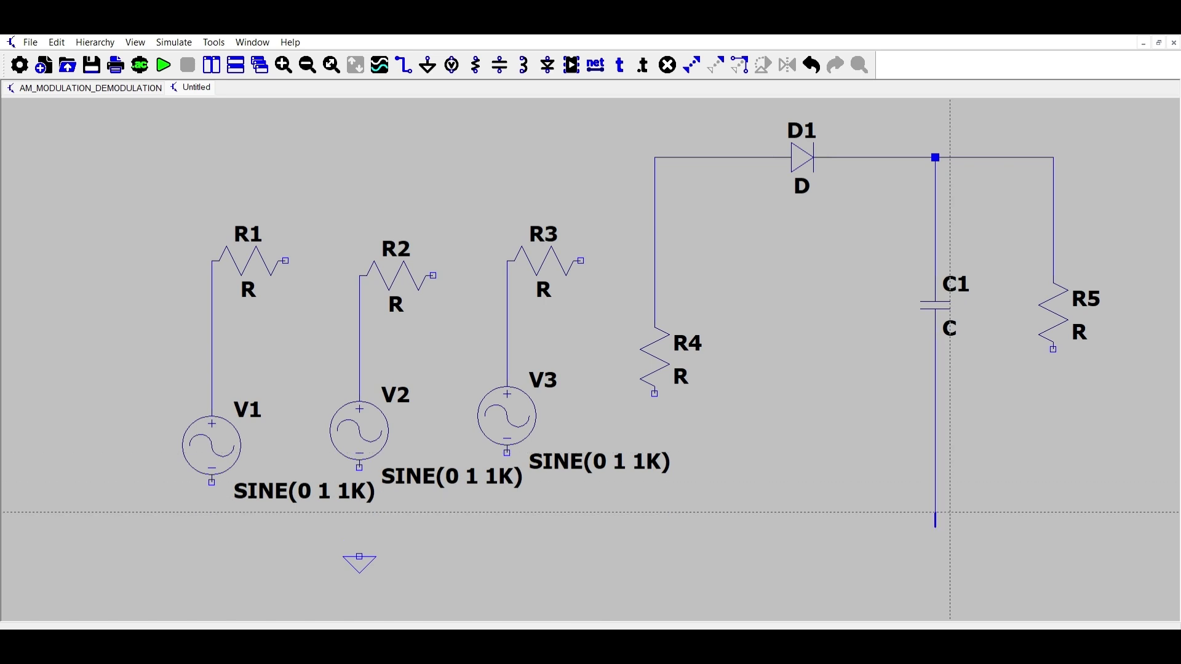
pyautogui.click(935, 526)
pyautogui.rightClick(1024, 513)
pyautogui.click(1053, 348)
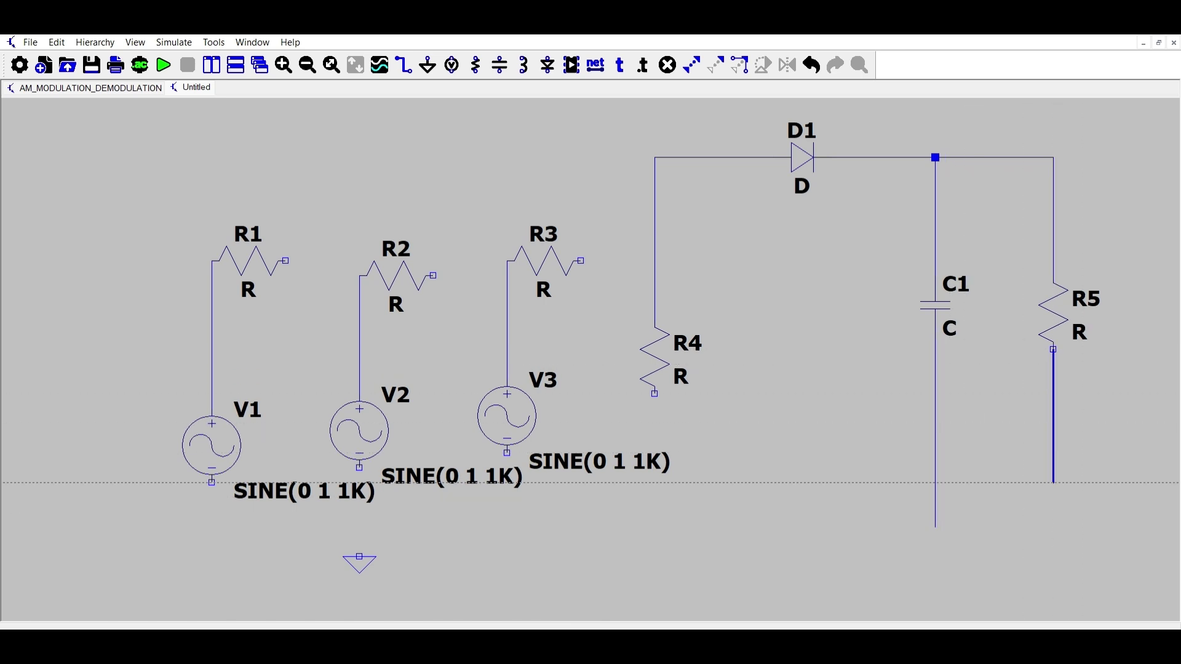
pyautogui.click(1053, 526)
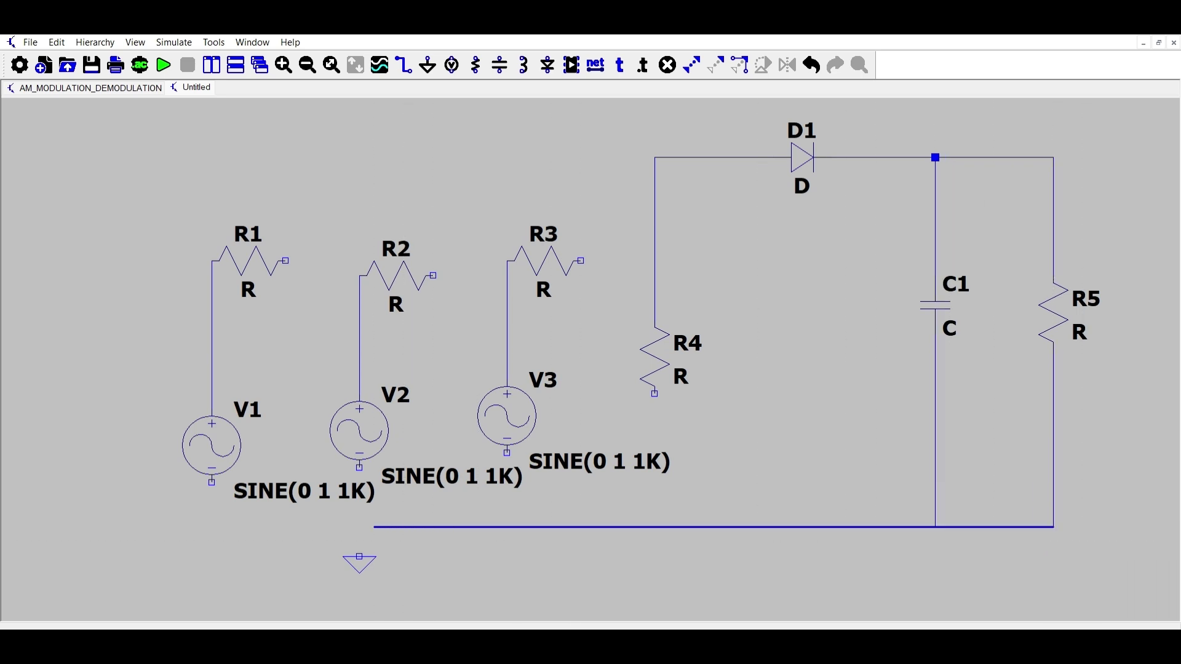
# Connect the negative terminals of V1, V2 and V3 to the bottom return line.
pyautogui.click(211, 542)
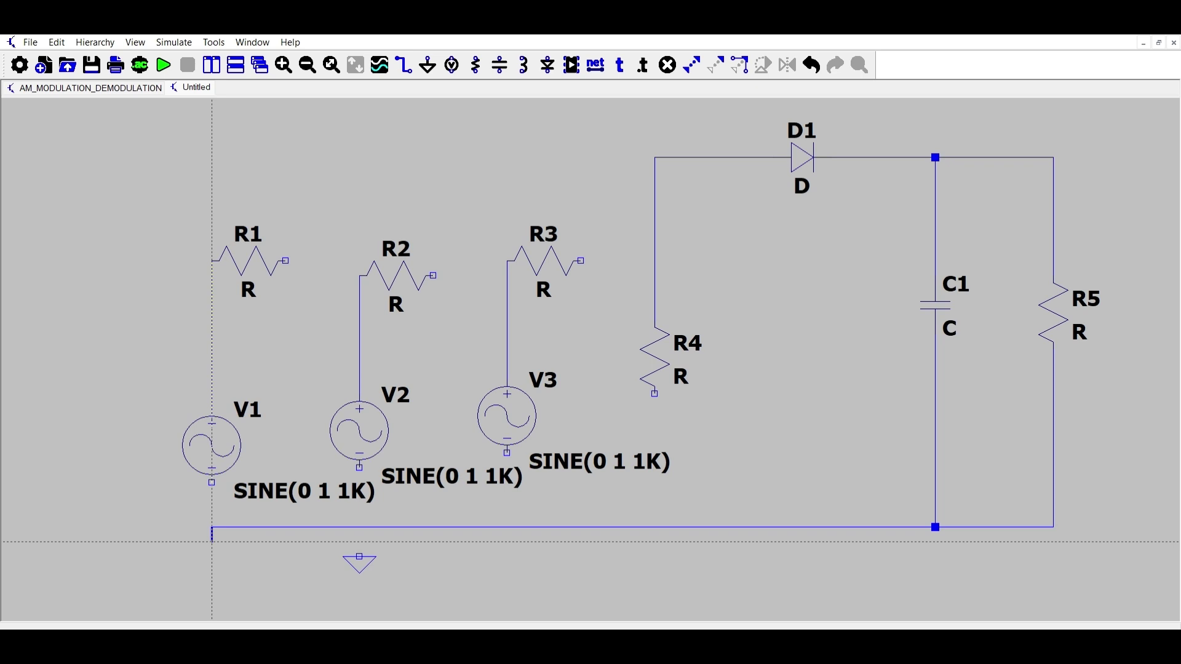
pyautogui.click(212, 483)
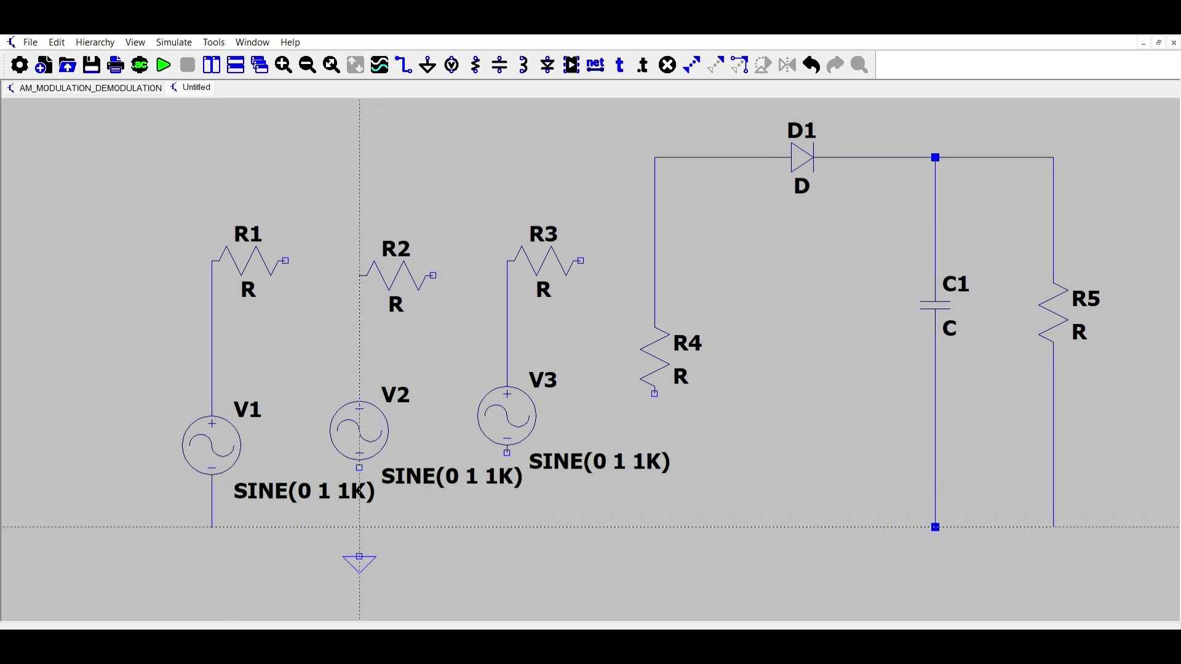
pyautogui.click(359, 527)
pyautogui.click(359, 467)
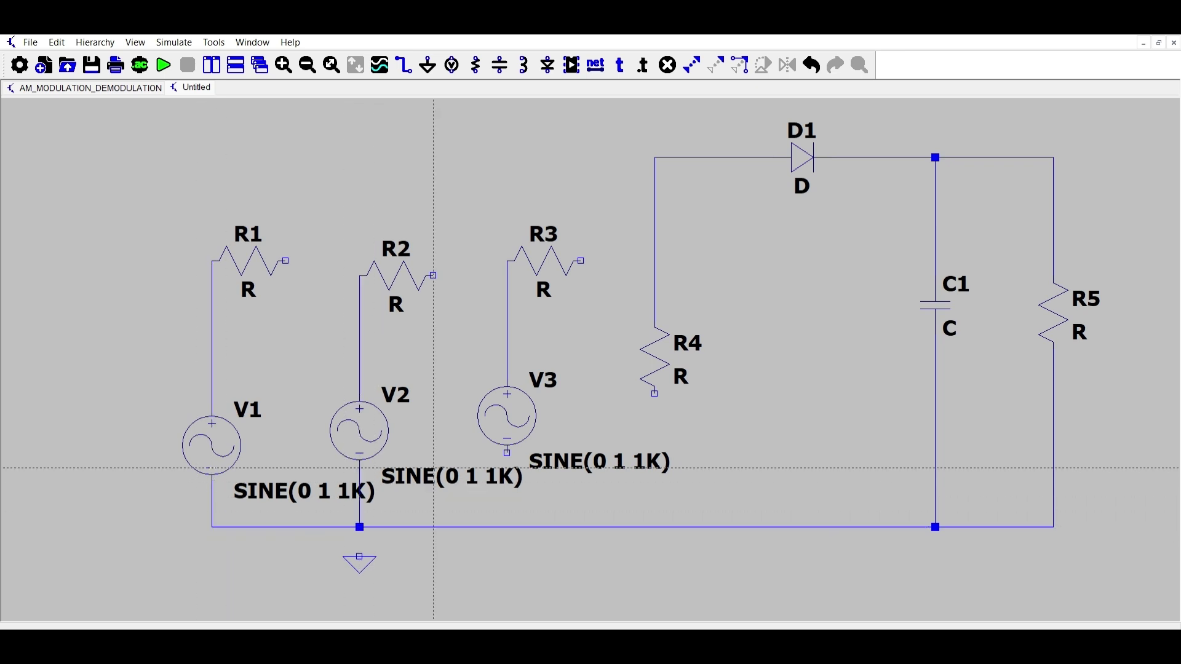
pyautogui.click(507, 453)
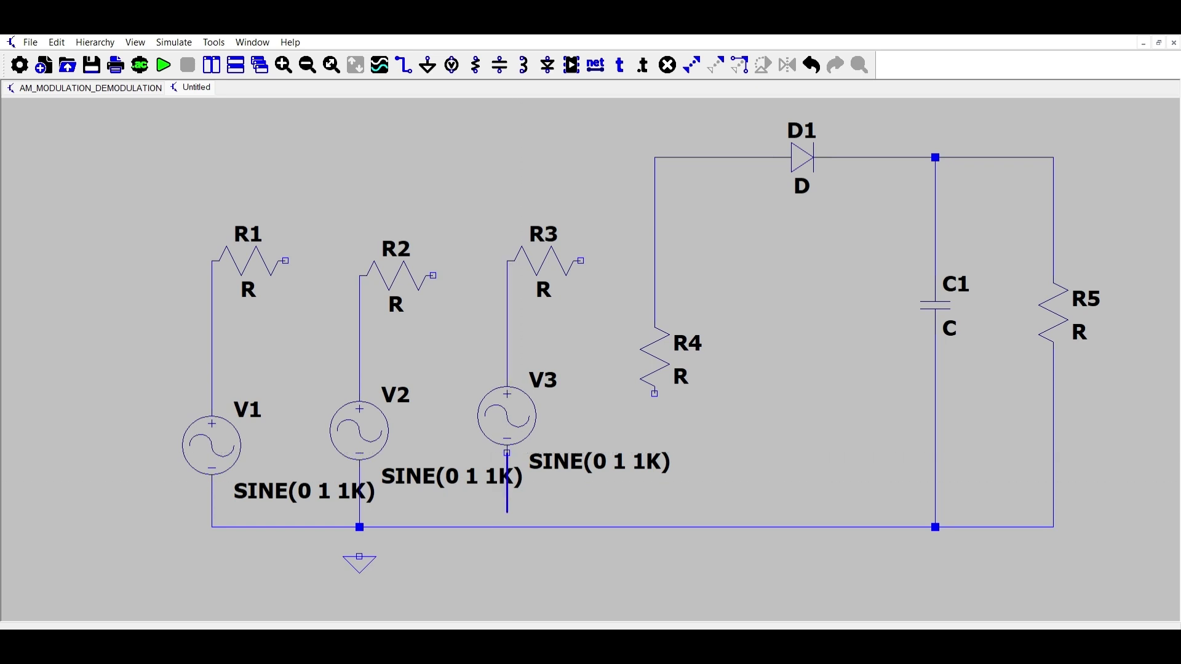
pyautogui.click(507, 527)
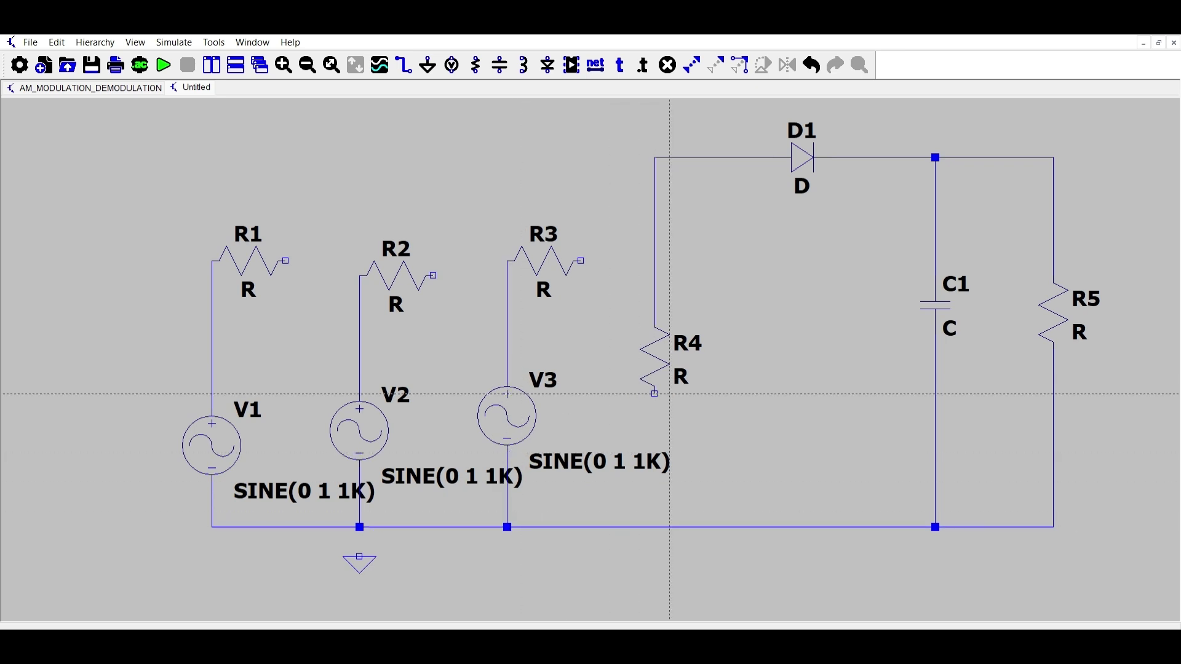
# Join R4's bottom to the return line and wire the ground symbol to it.
pyautogui.click(655, 394)
pyautogui.click(655, 527)
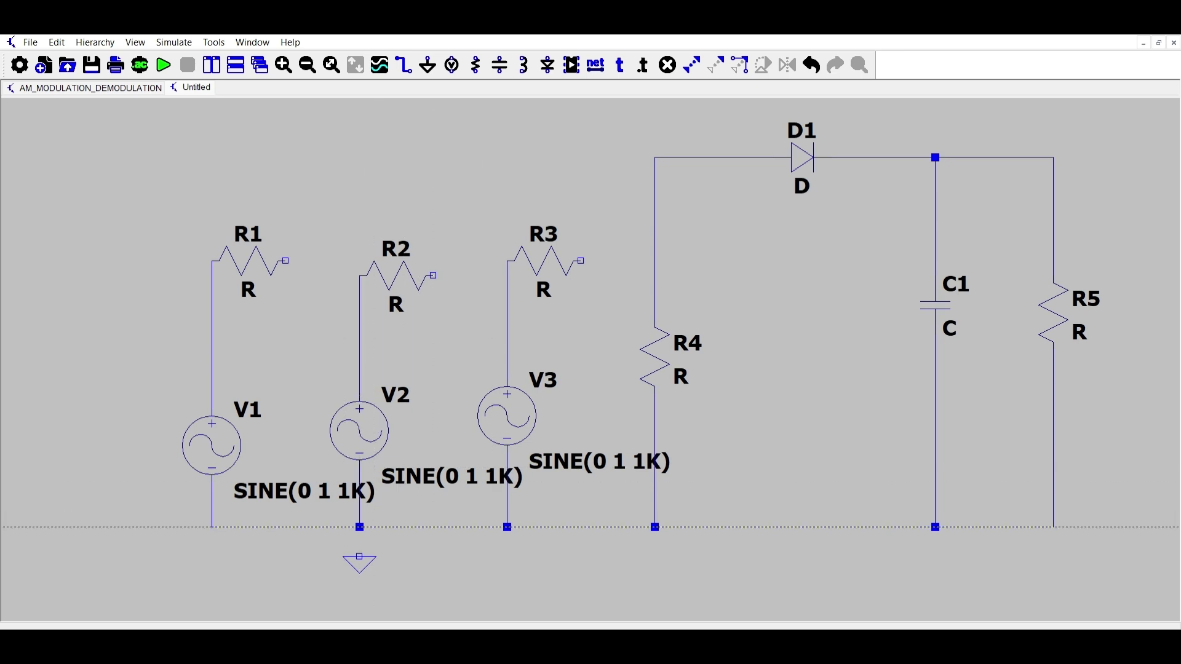
pyautogui.click(359, 528)
pyautogui.click(360, 557)
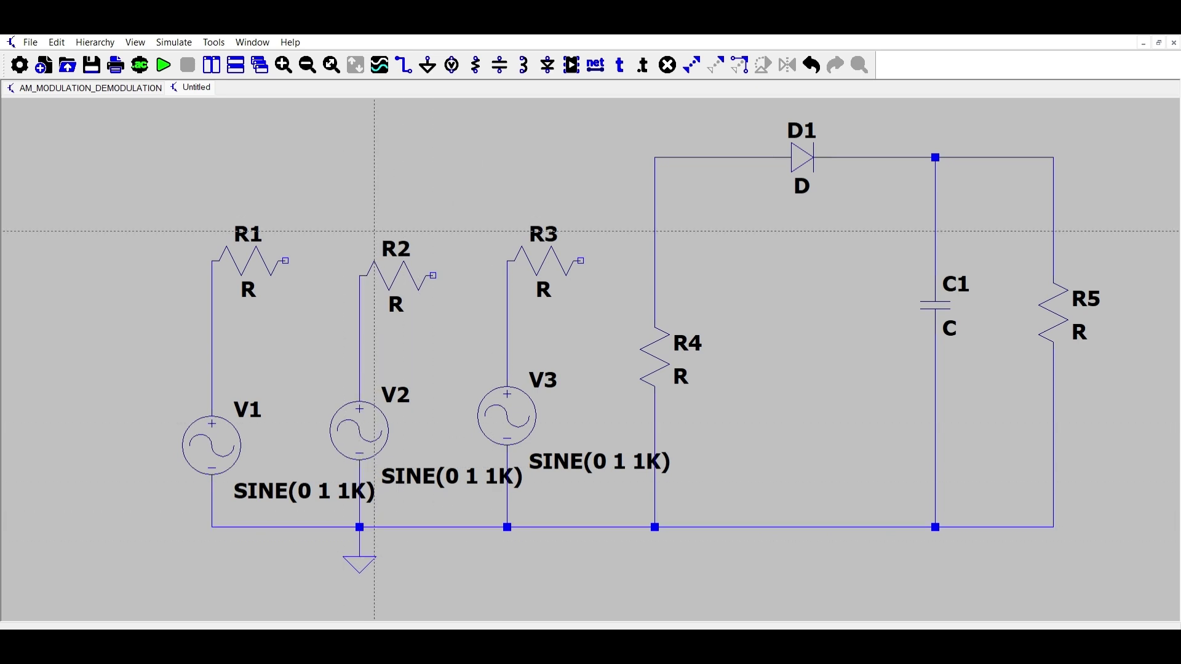
pyautogui.press('Escape')
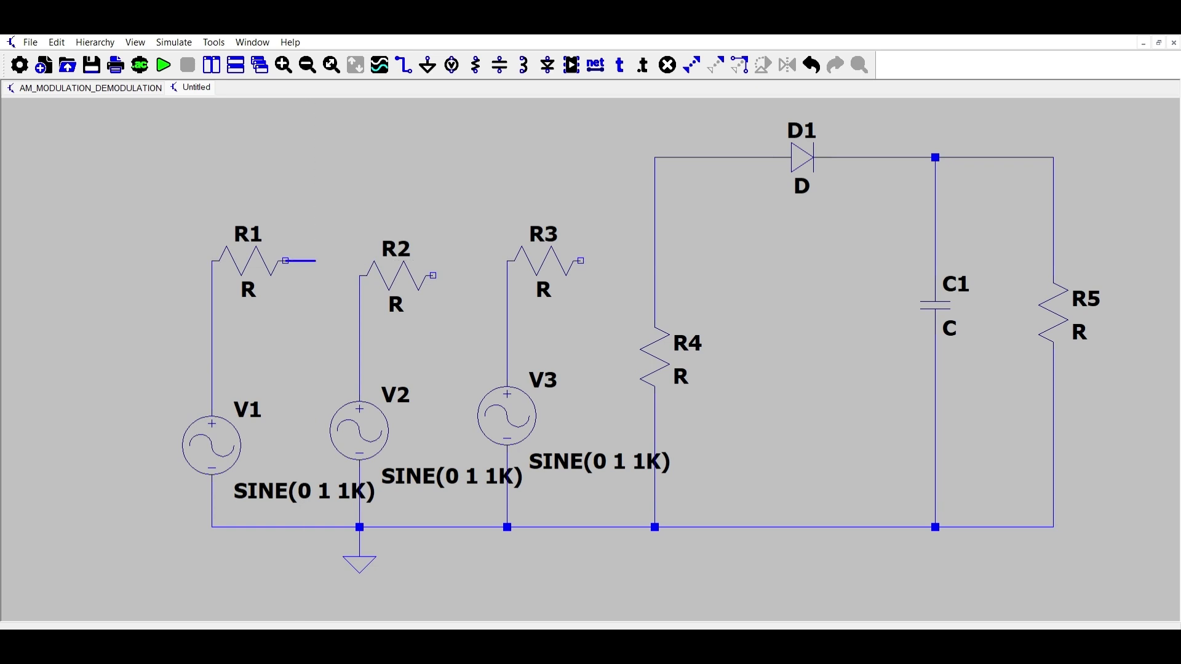
# Undo a mistaken R1 wire, then connect R3's right end to R4's wire.
pyautogui.click(285, 261)
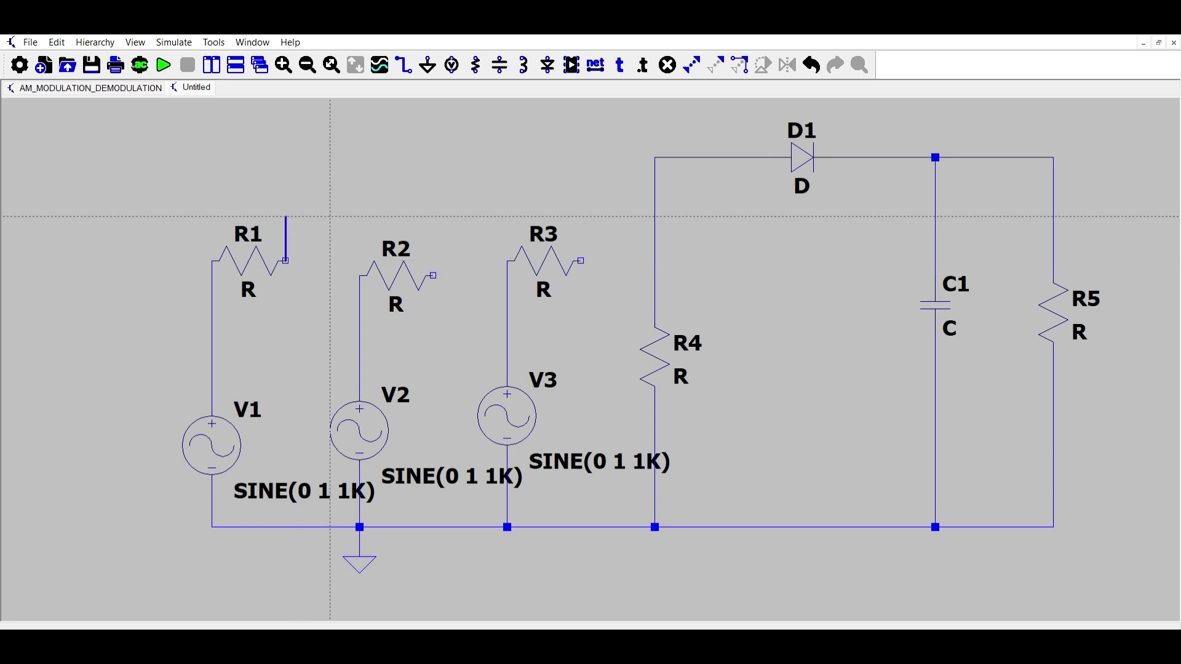
pyautogui.click(330, 172)
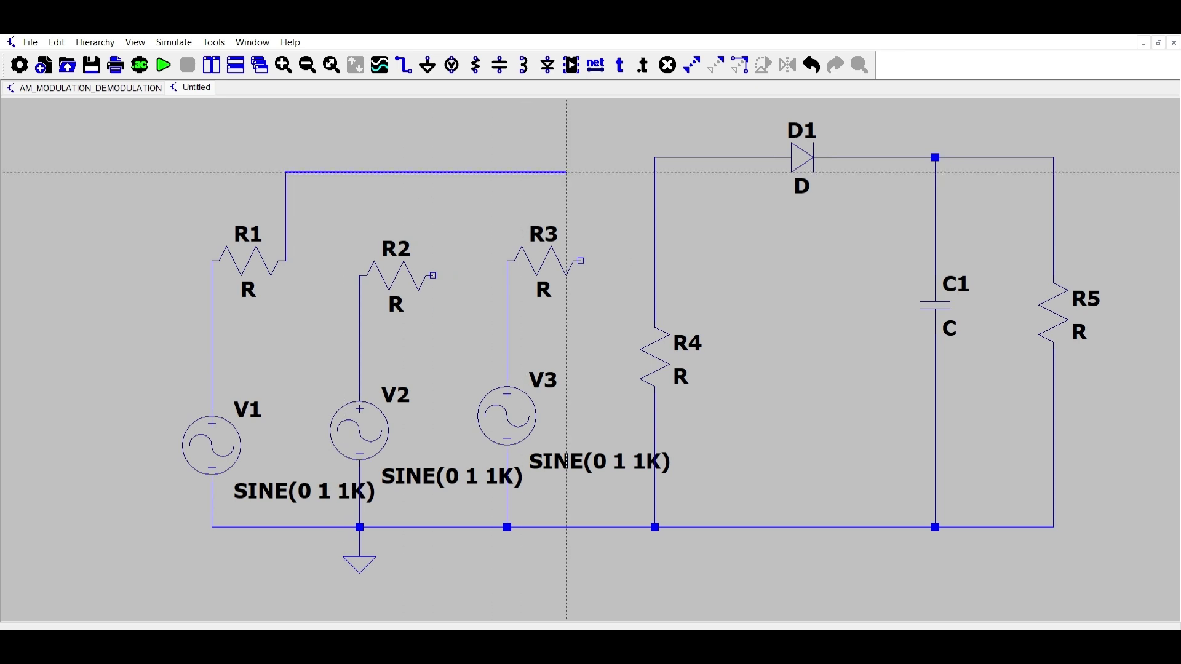
pyautogui.hotkey('ctrl', 'z')
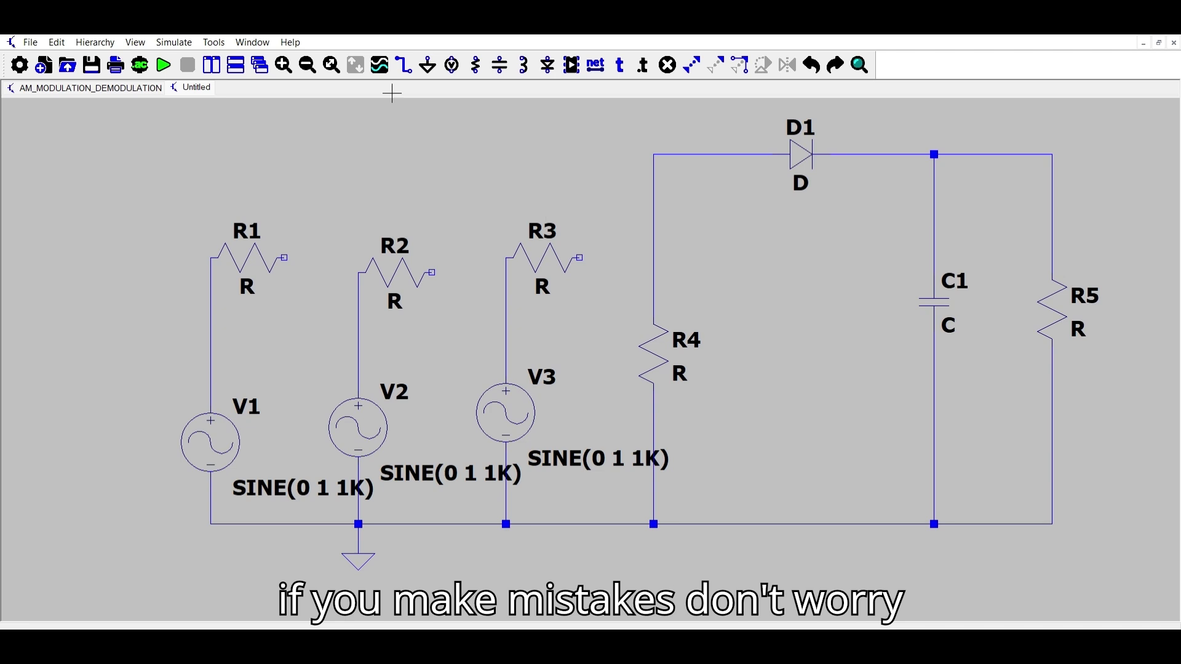
pyautogui.press('F3')
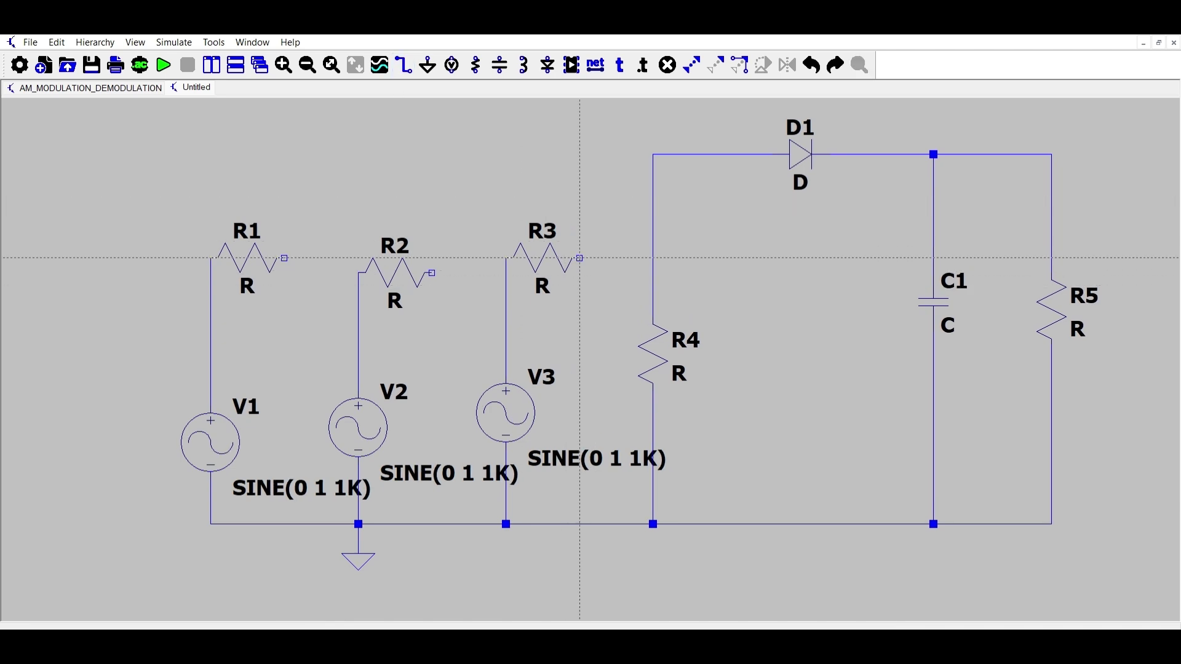
pyautogui.click(579, 259)
pyautogui.click(653, 259)
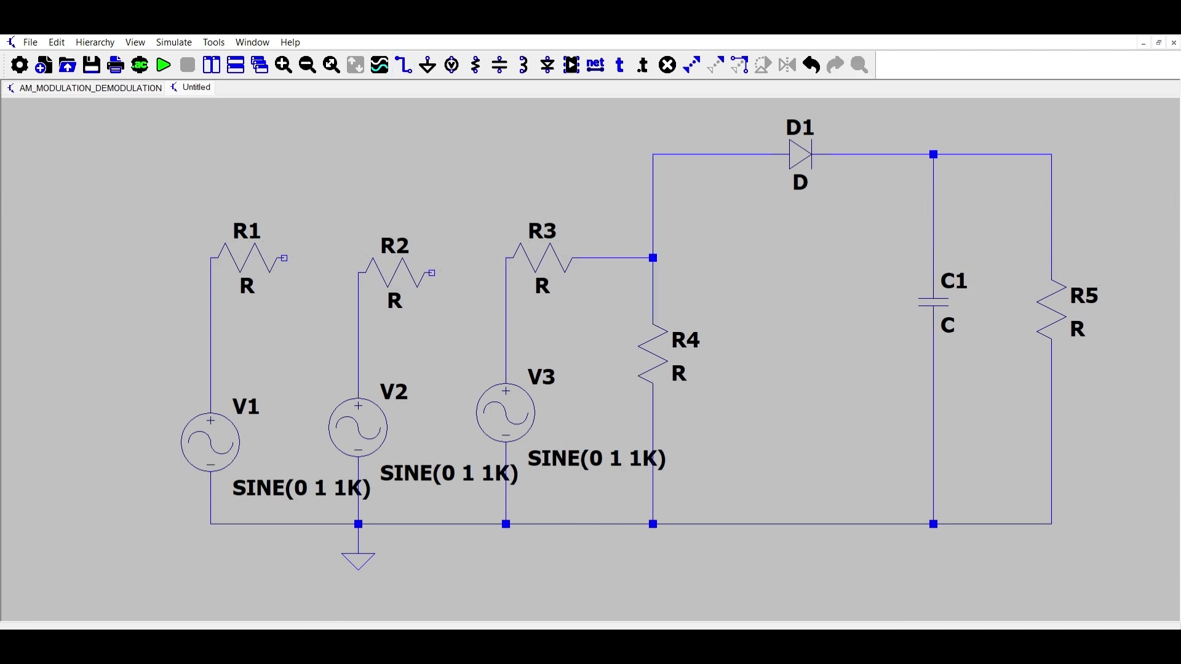
# Route R2's and R1's right ends to the R4–D1 node wire.
pyautogui.click(431, 272)
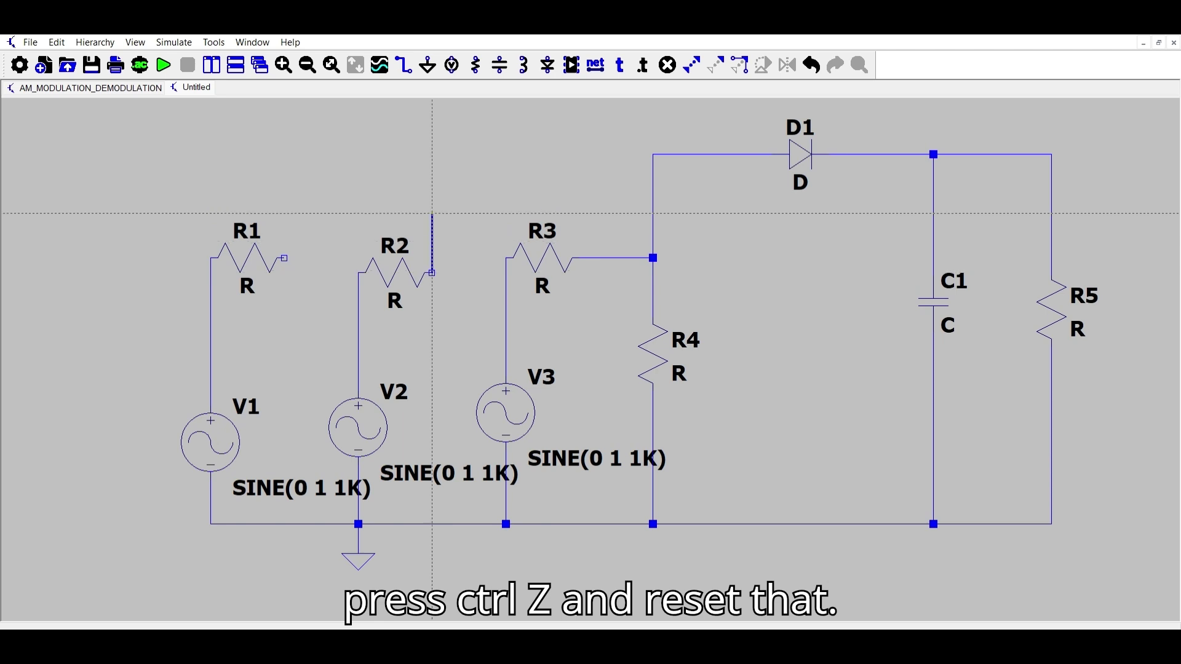
pyautogui.click(432, 199)
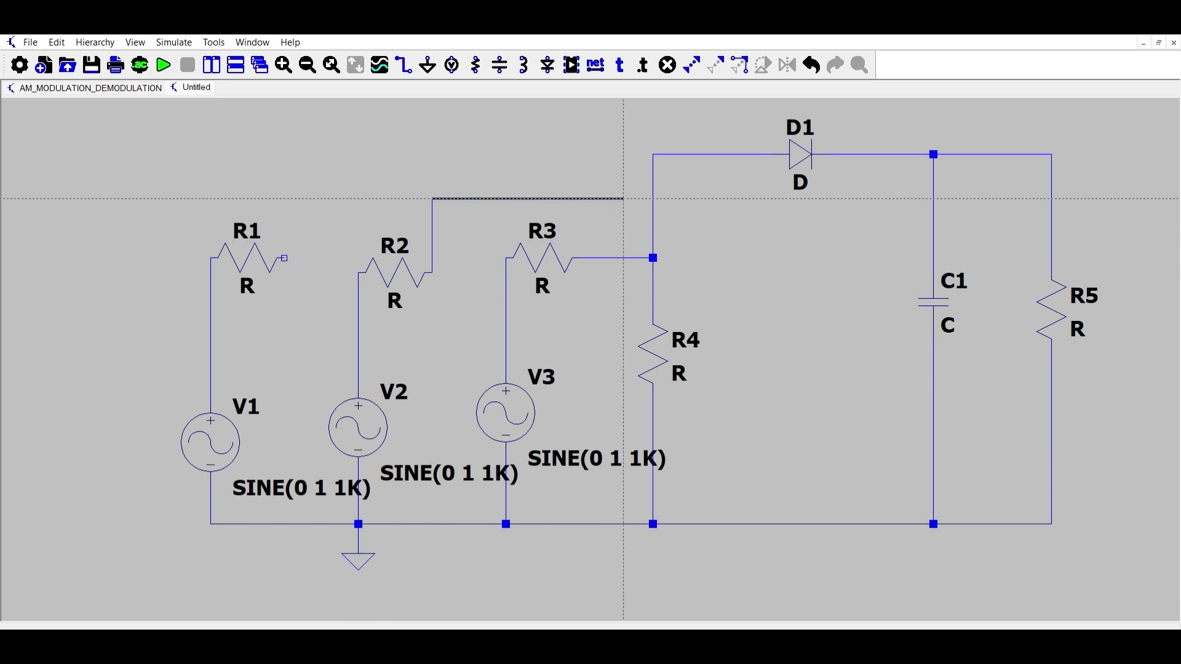
pyautogui.click(653, 198)
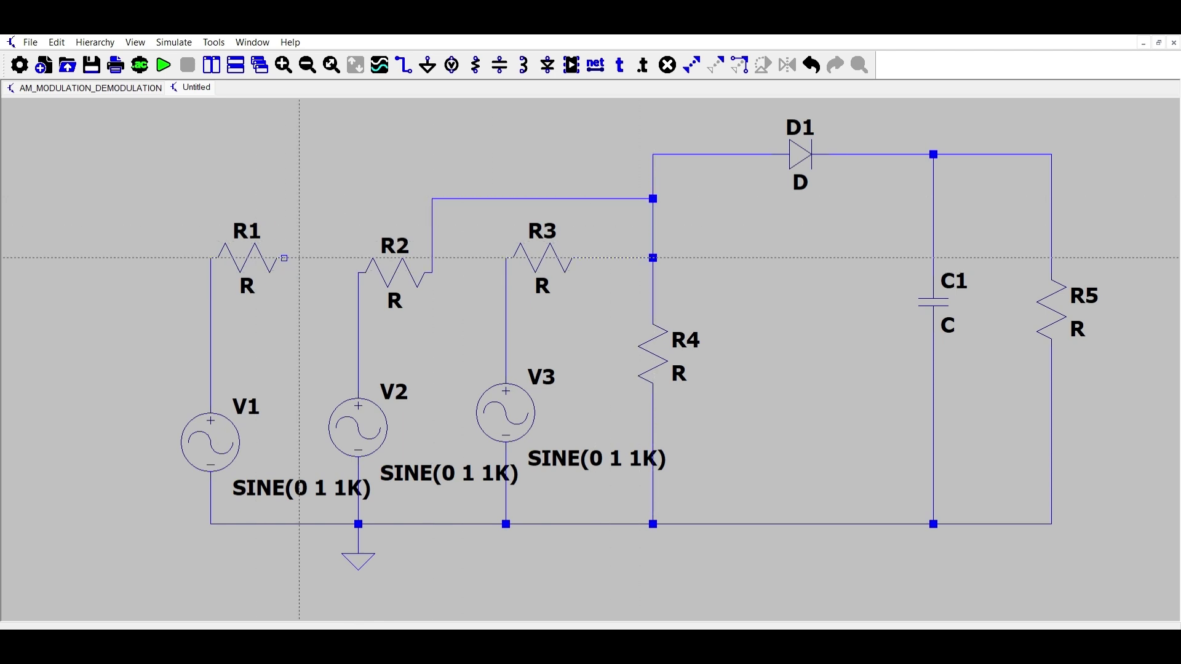
pyautogui.click(284, 259)
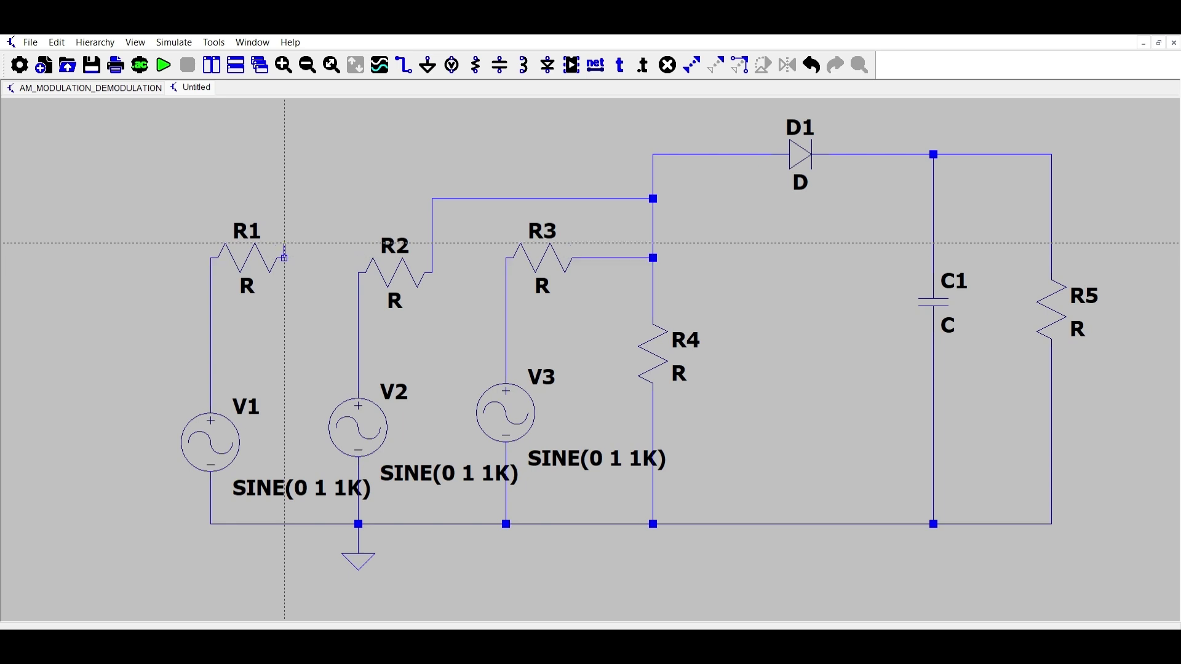
pyautogui.click(284, 153)
pyautogui.click(653, 154)
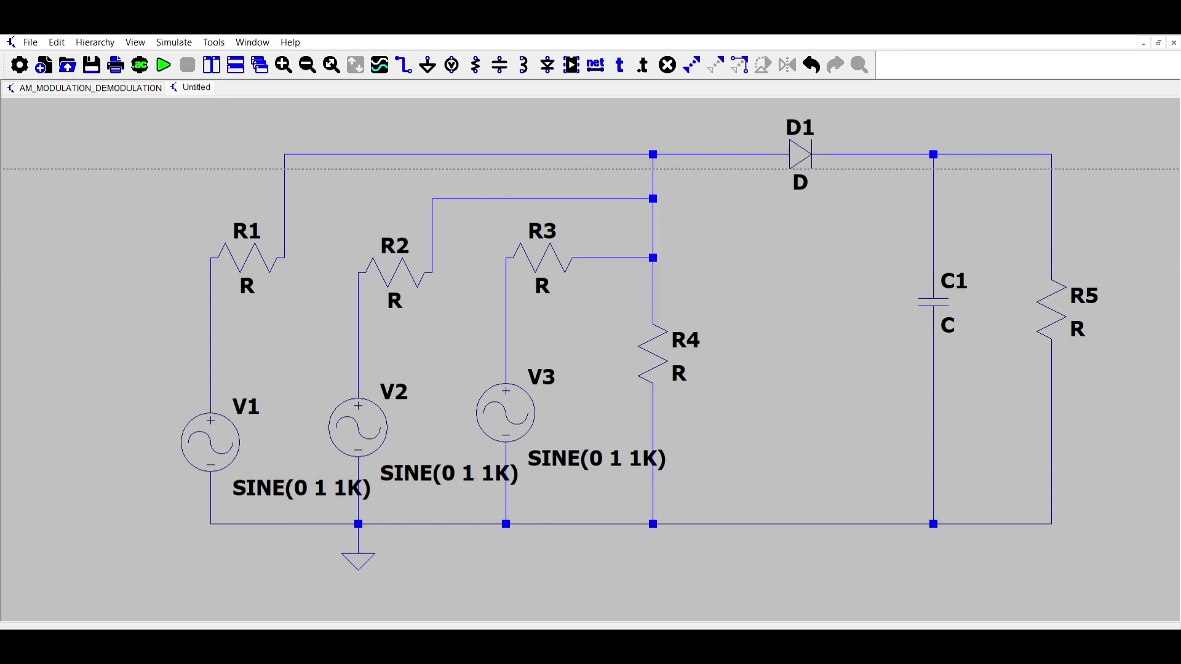
pyautogui.press('Escape')
pyautogui.moveTo(454, 227); pyautogui.dragTo(383, 233)
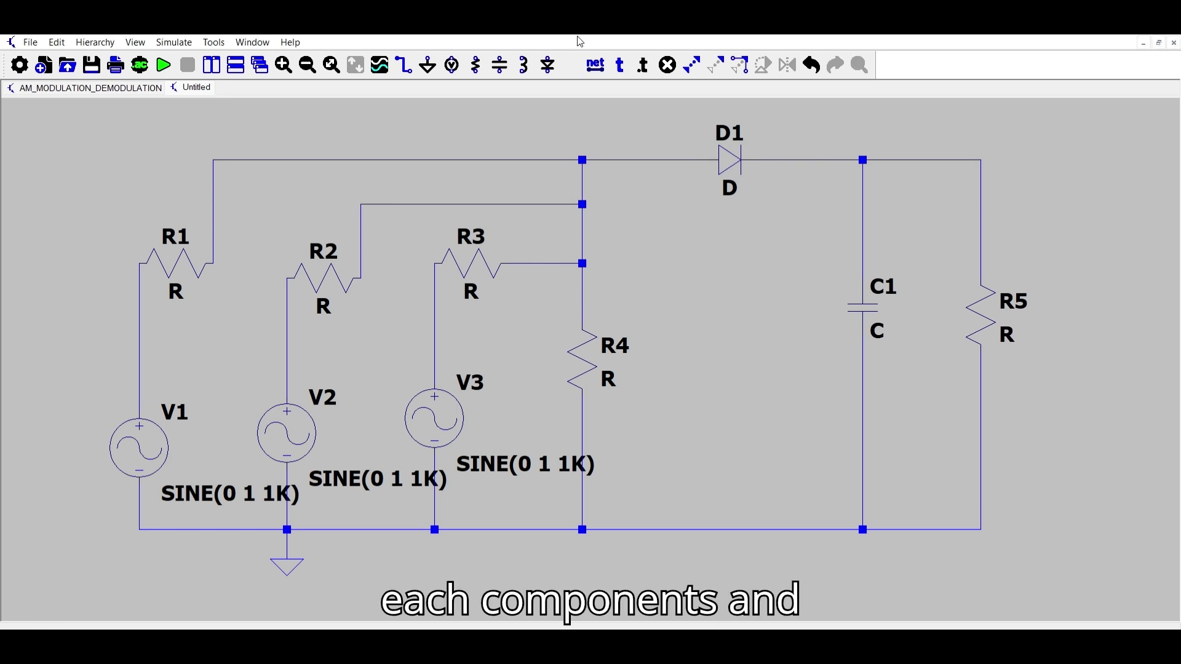
# Label the net left of D1 'Modulated' and the output net right of D1 'Demodulated'.
pyautogui.click(580, 137)
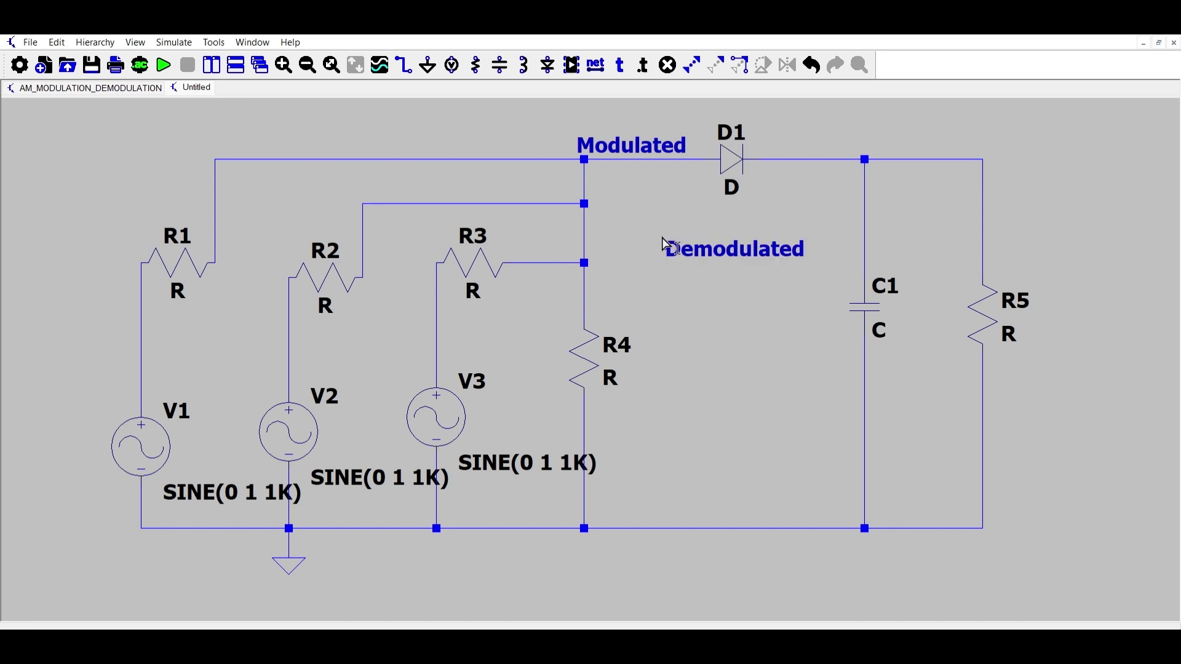
pyautogui.click(879, 177)
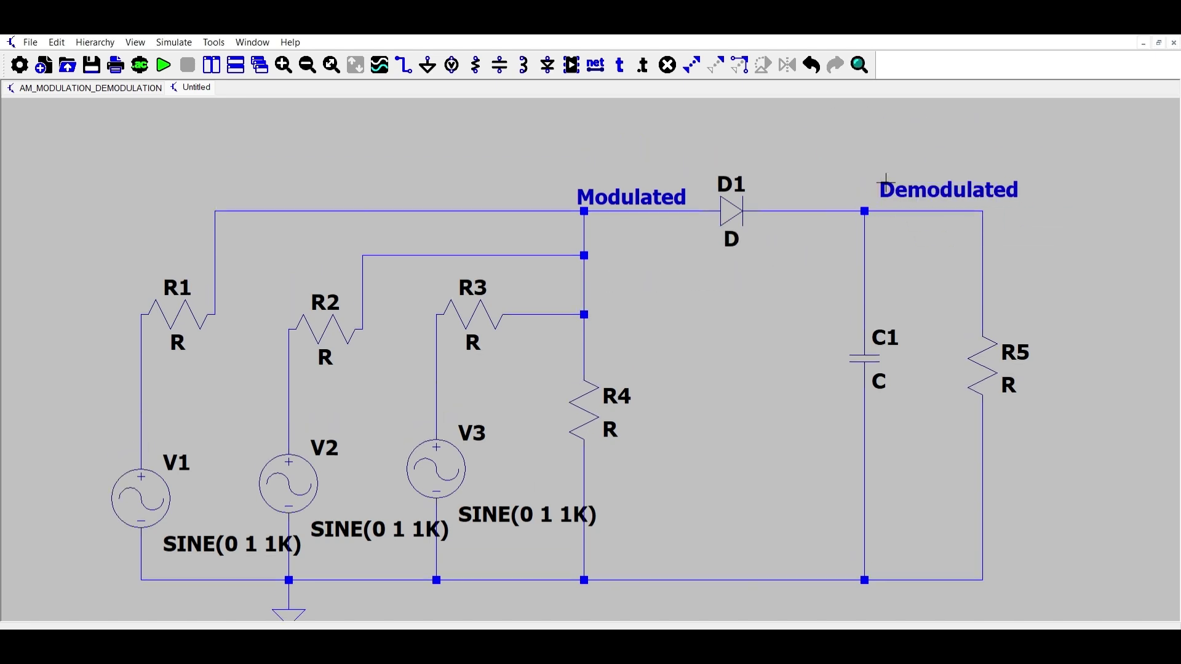
pyautogui.moveTo(464, 157); pyautogui.dragTo(486, 155)
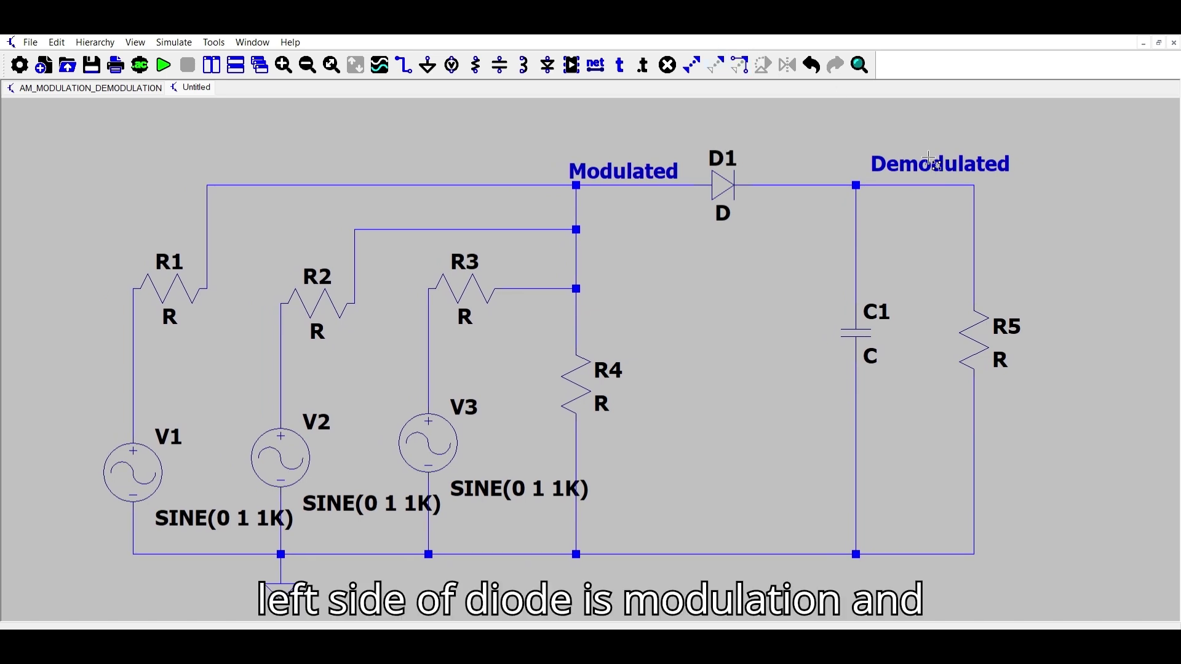
pyautogui.moveTo(933, 159); pyautogui.dragTo(863, 170)
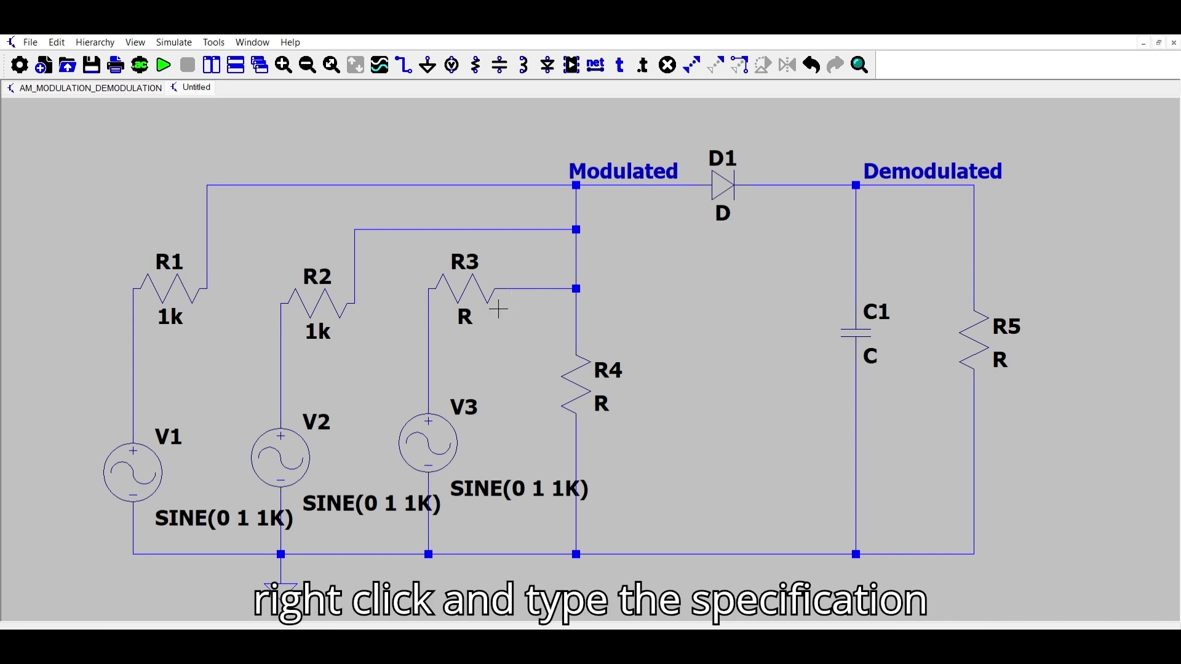
# Bring up resistor R1's value for editing.
pyautogui.rightClick(483, 313)
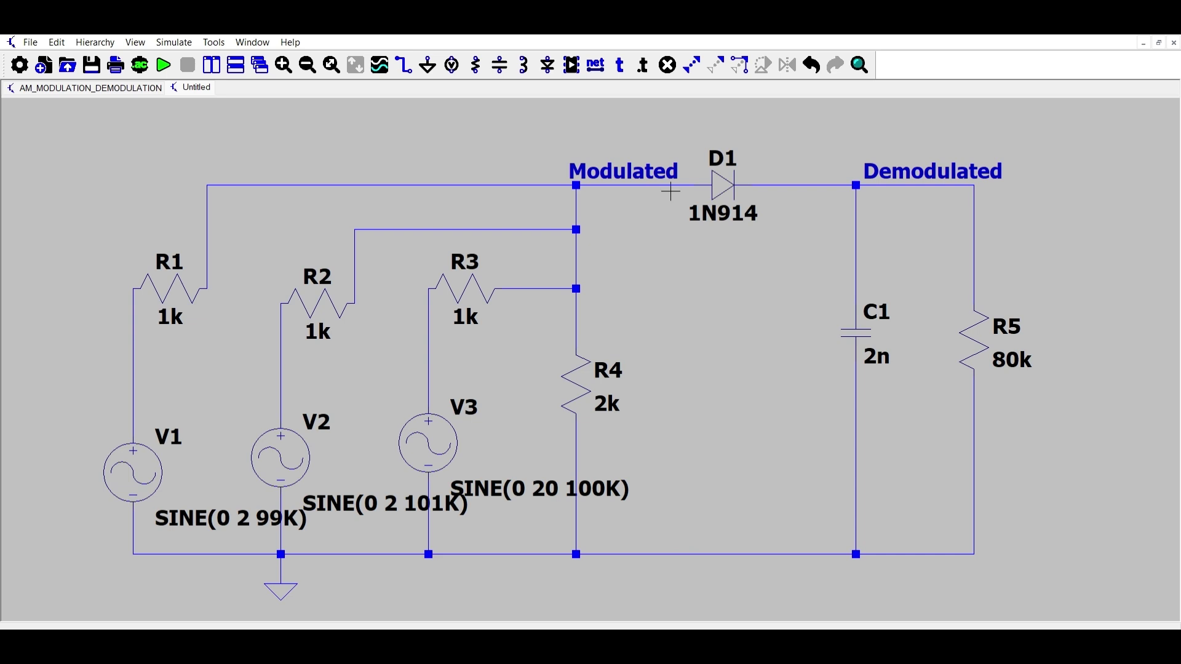
# Run the Draft1 transient simulation with the .tran 0 10m 0 0.1m directive.
pyautogui.scroll(-2, 677, 173)
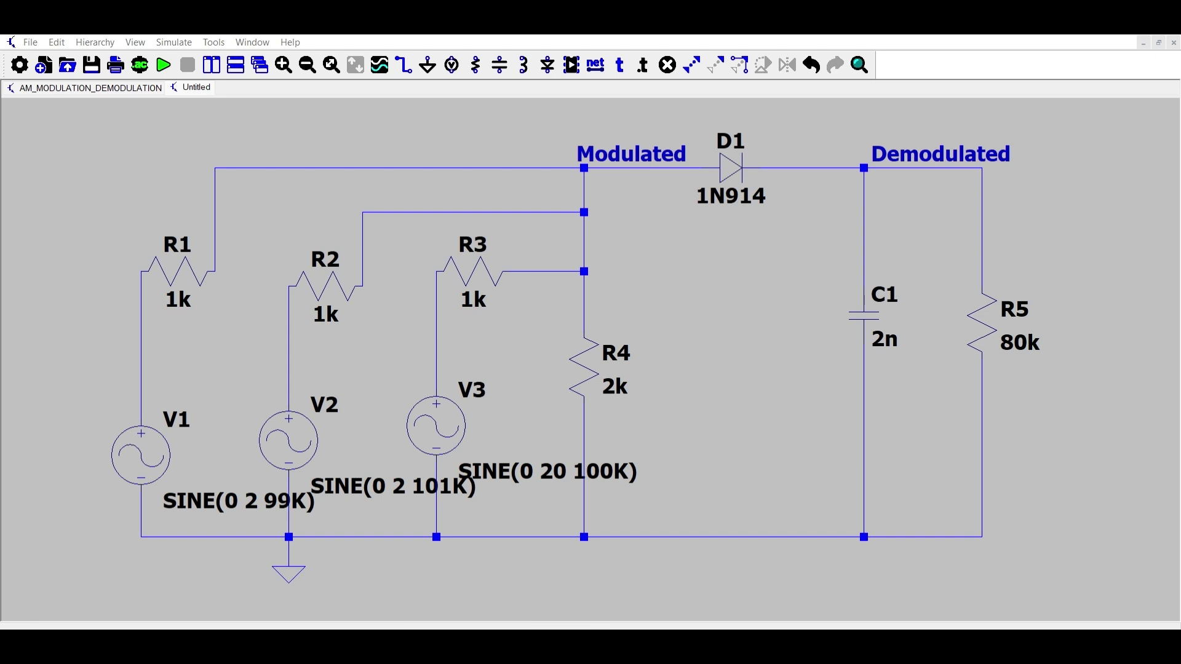
pyautogui.hotkey('alt', 's')
pyautogui.press('r')
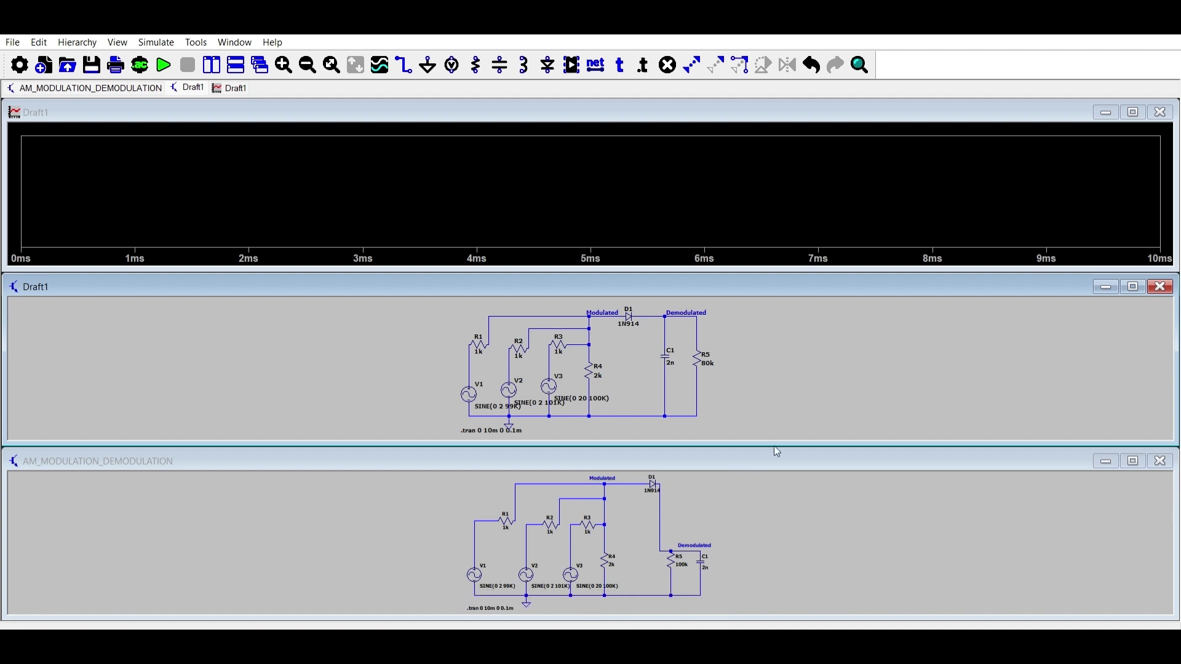
# Close the AM_MODULATION_DEMODULATION window and stretch Draft1 taller below the waveform pane.
pyautogui.click(1165, 455)
pyautogui.click(1165, 455)
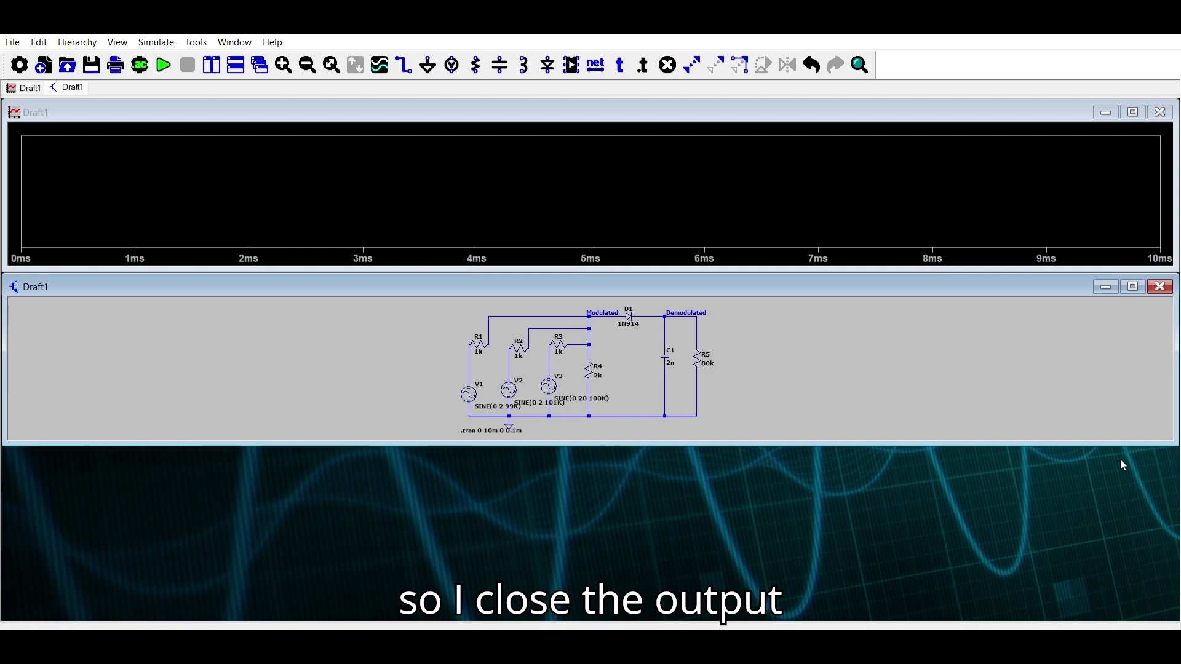
pyautogui.moveTo(849, 440); pyautogui.dragTo(855, 616)
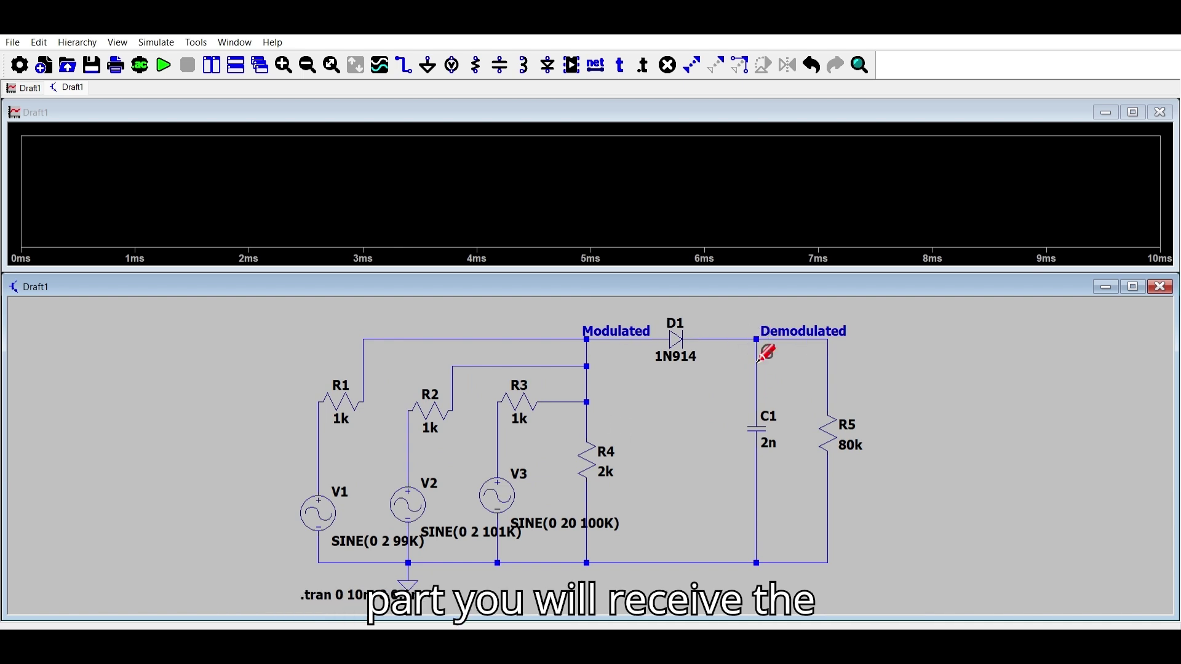
# Probe the Modulated and Demodulated nets, ending with only V(n002) plotted.
pyautogui.click(661, 339)
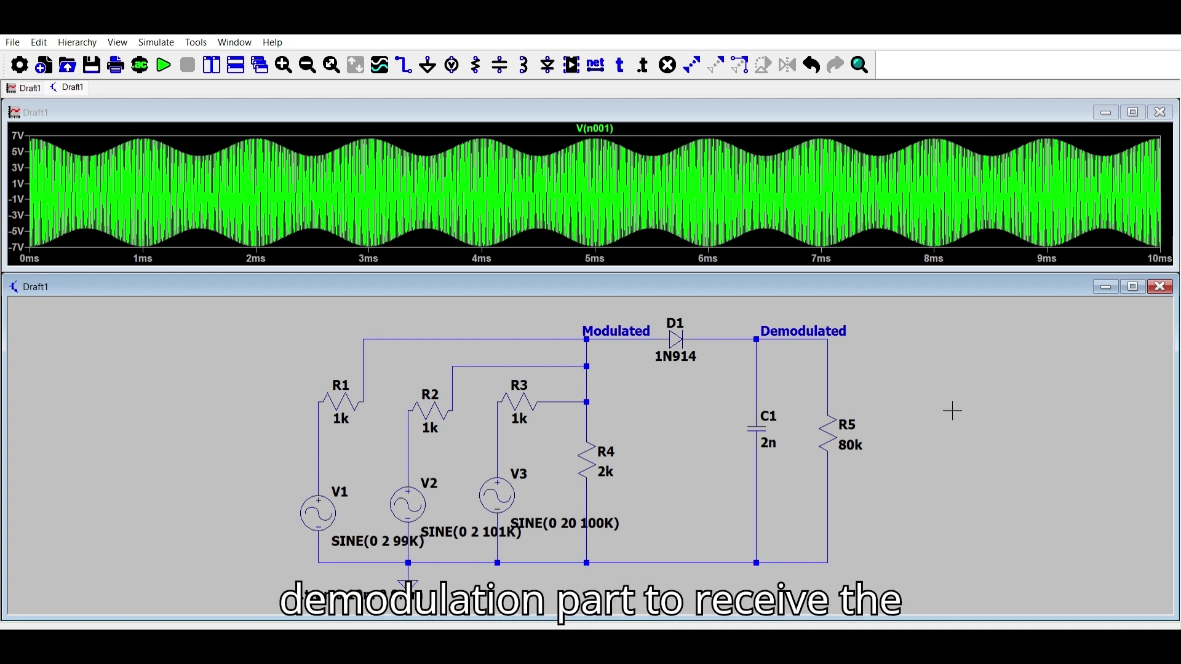
pyautogui.click(840, 378)
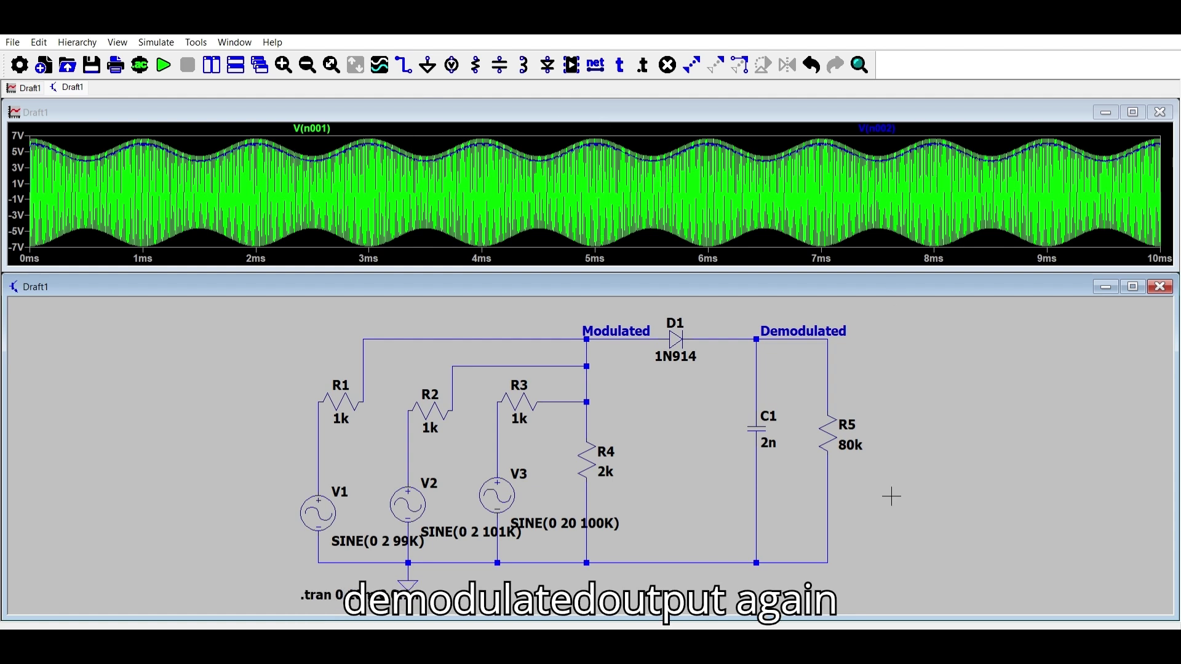
pyautogui.click(828, 394)
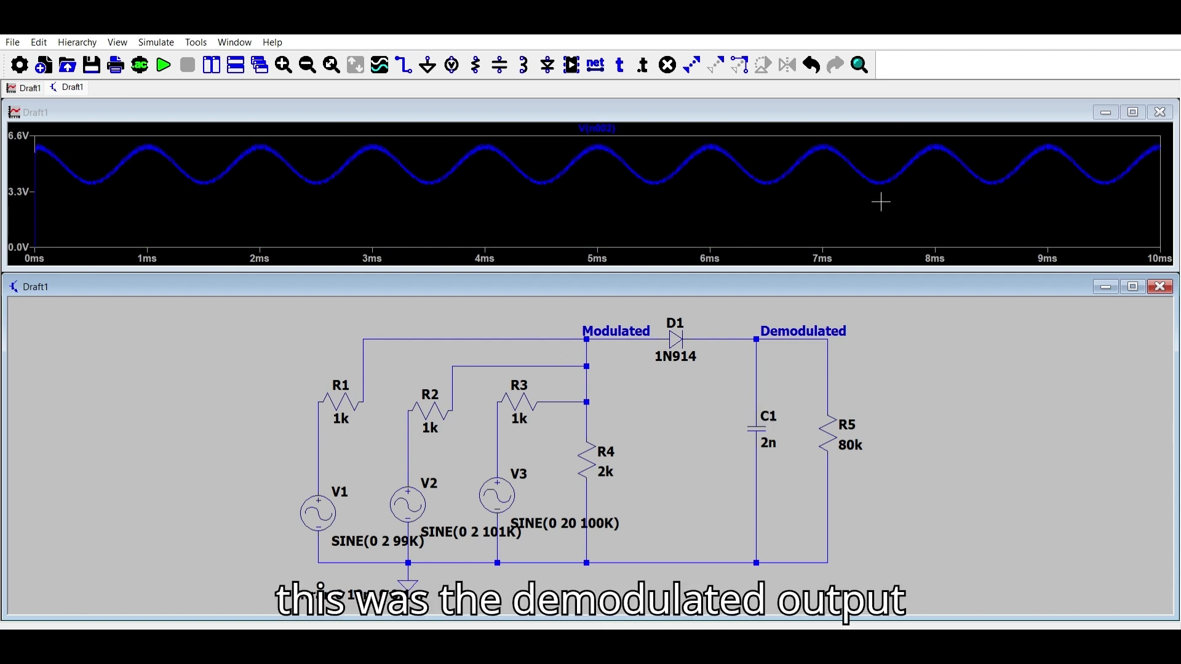
# Zoom the demodulated trace to about 3–4 ms, then to 3.650–3.700 ms.
pyautogui.moveTo(393, 182); pyautogui.dragTo(482, 152)
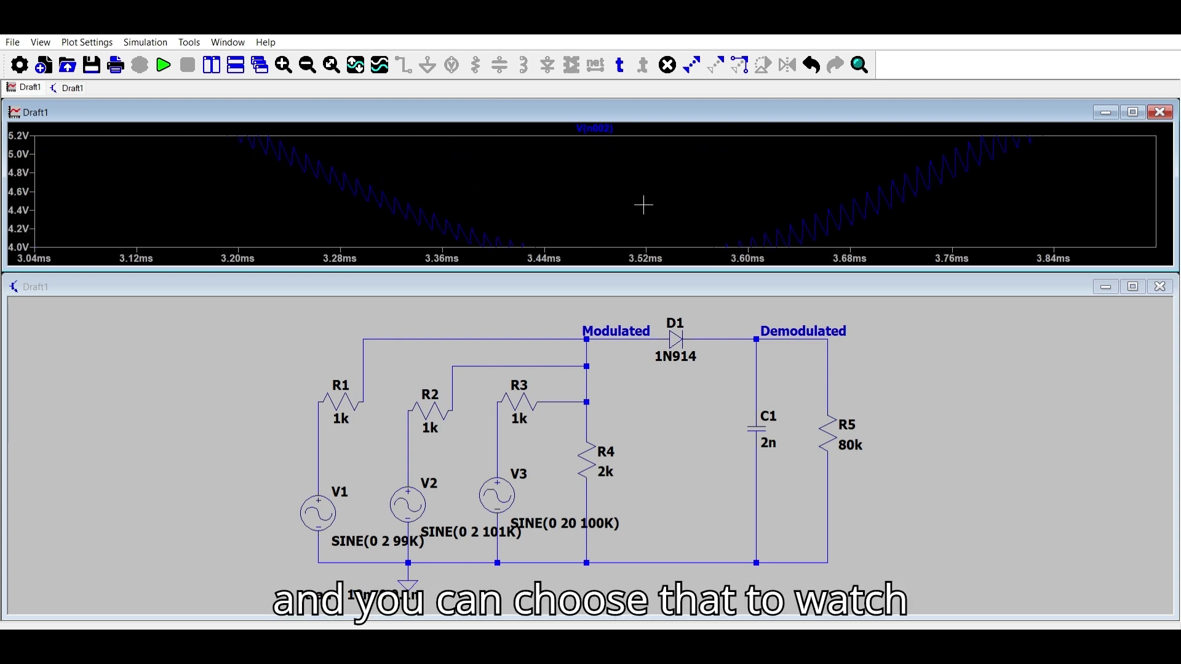
pyautogui.moveTo(874, 209); pyautogui.dragTo(812, 228)
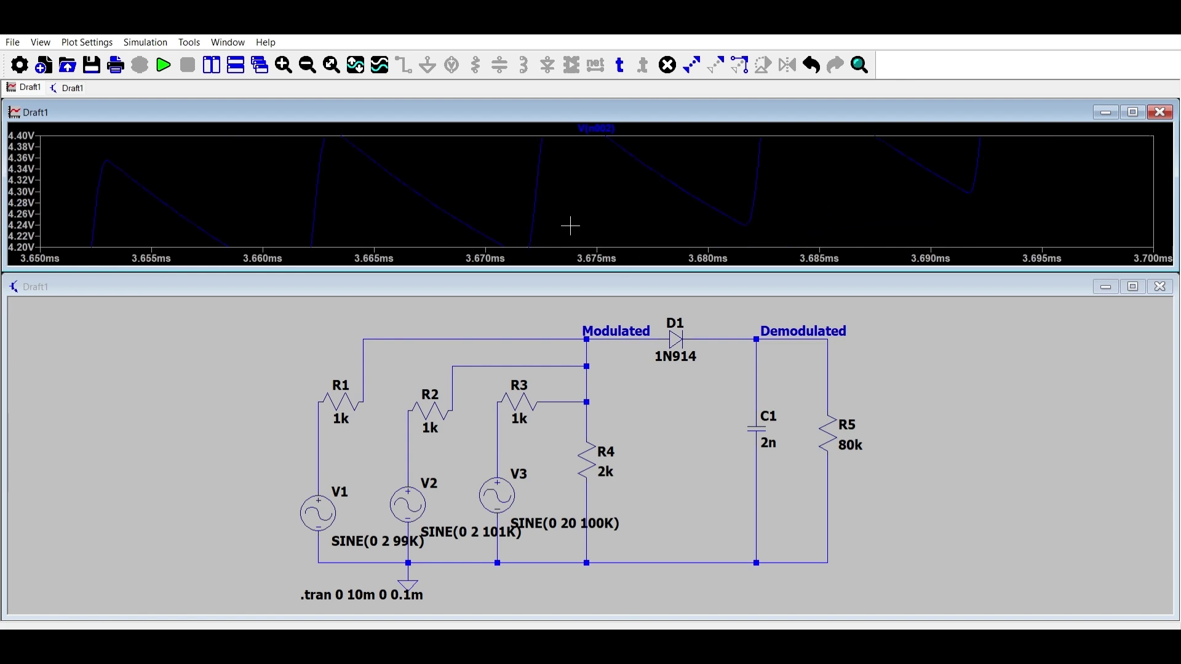